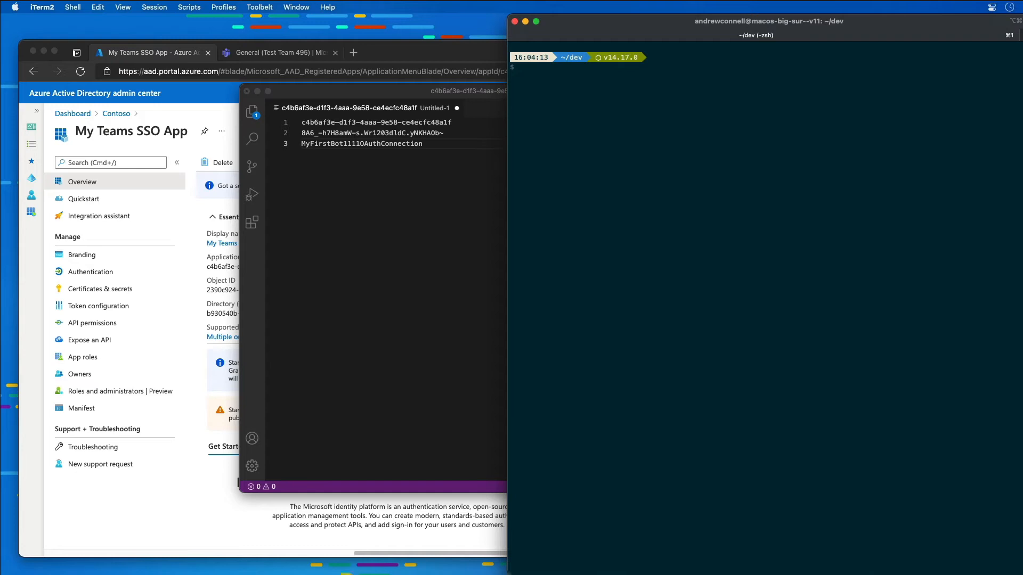
text(mkdir )
text(learn_)
text(-msteams-s)
text(so-)
text(bot && cd $_)
Run mkdir learn-msteams-sso-bot && cd $_ to create the project folder and enter it.
key(Return)
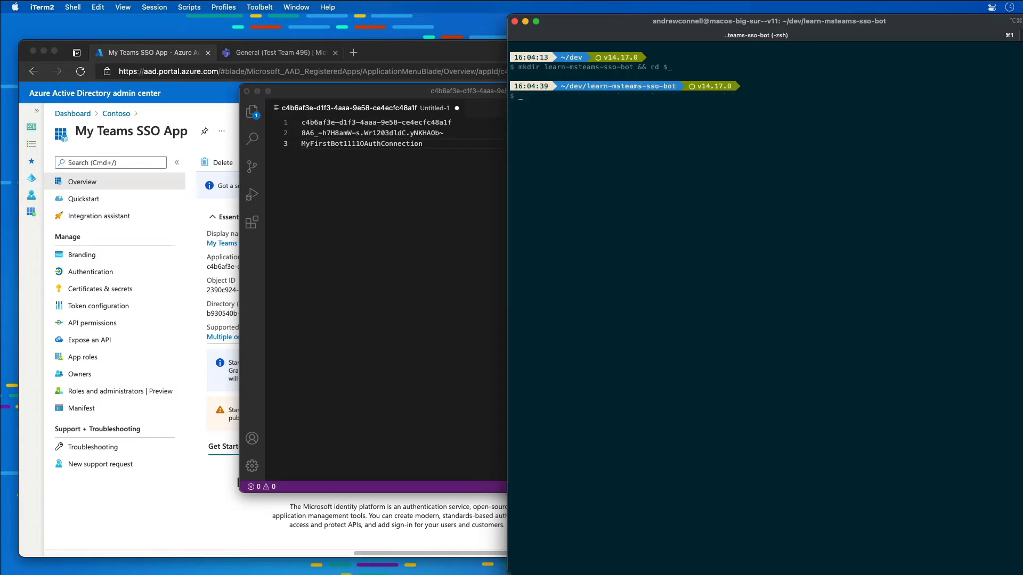
text(yo teams)
Run yo teams, accepting the default solution name, current folder, Contoso title and manifest v1.8.
key(Return)
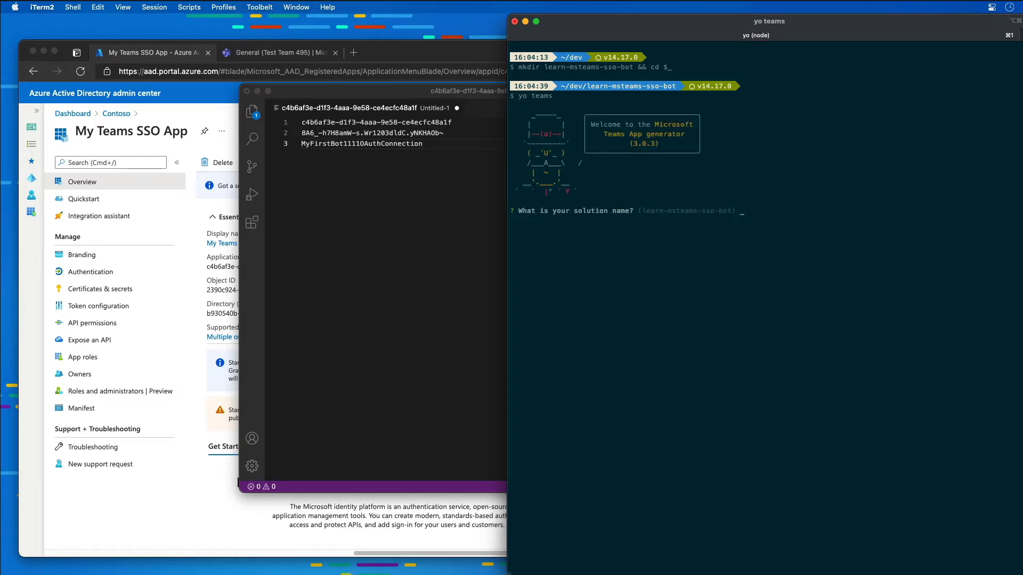
key(Return)
key(Return)
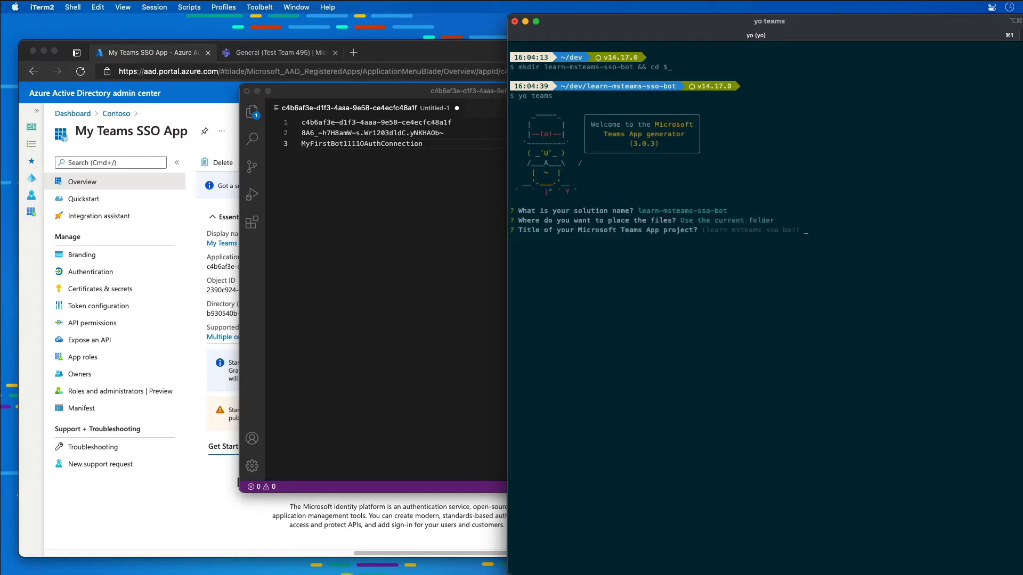
key(Return)
key(Return)
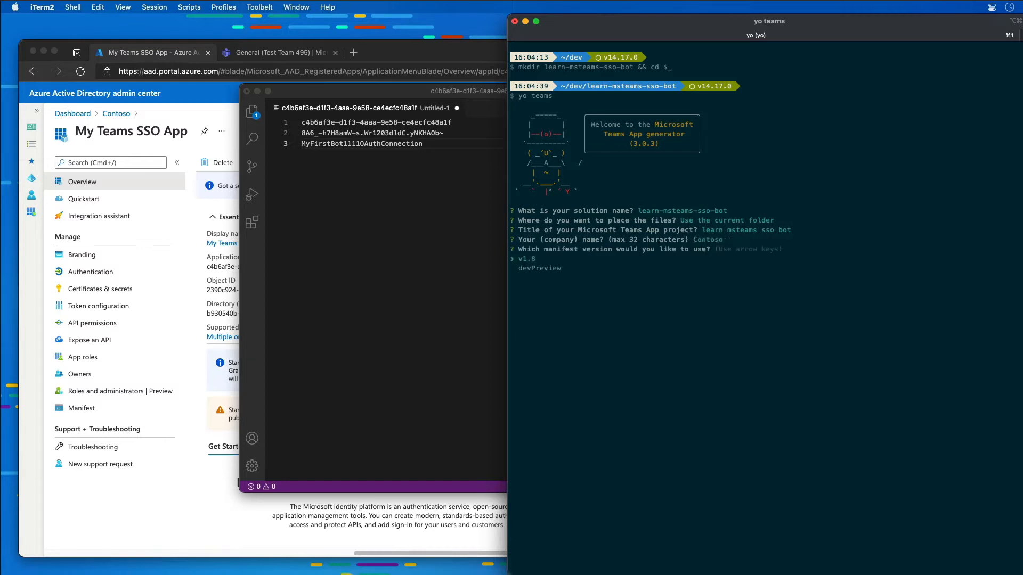
key(Return)
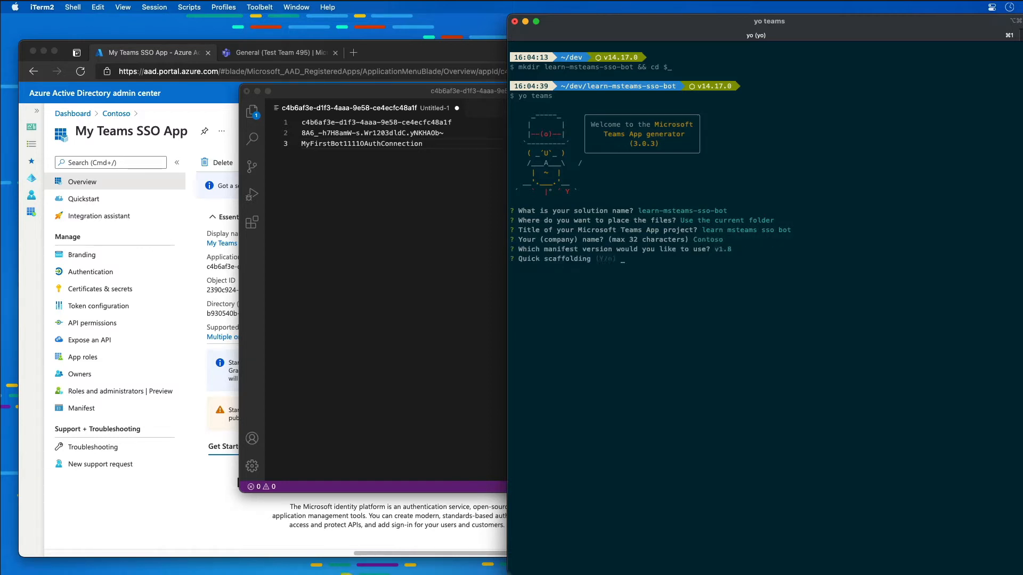
key(Return)
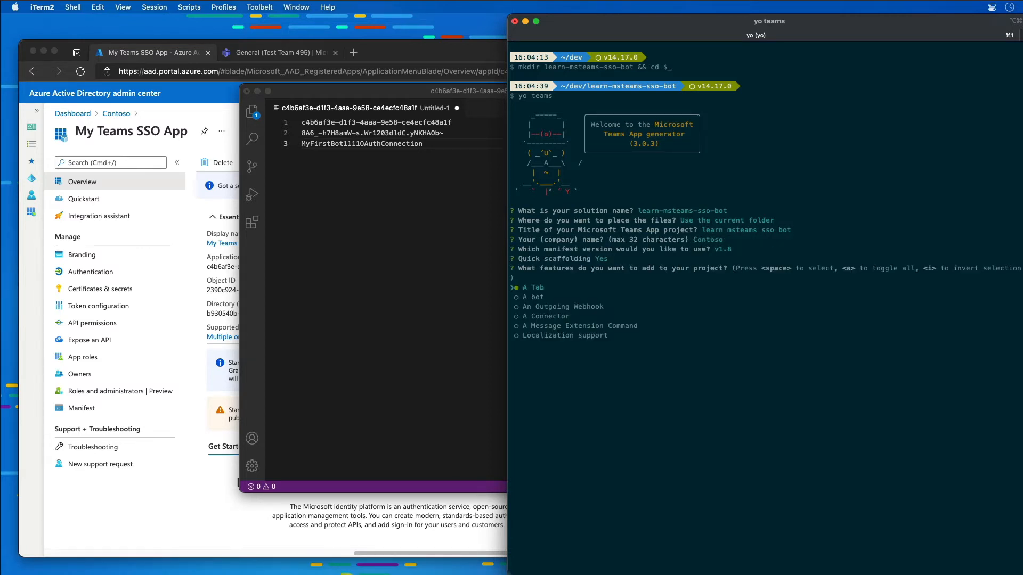
Choose A bot only, the default hosting URL, no loading indicator, and an already existing running bot.
key(space)
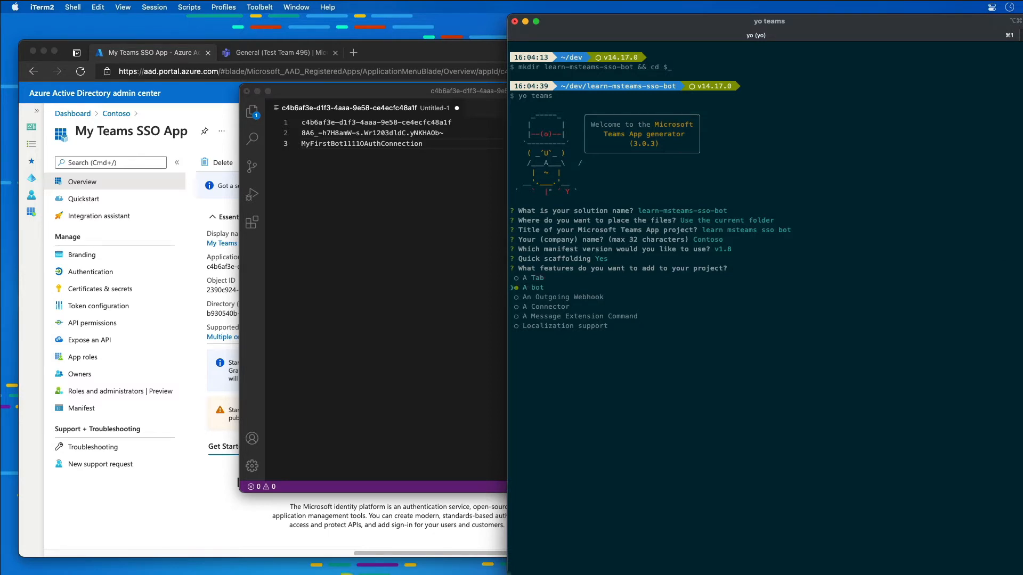
key(Return)
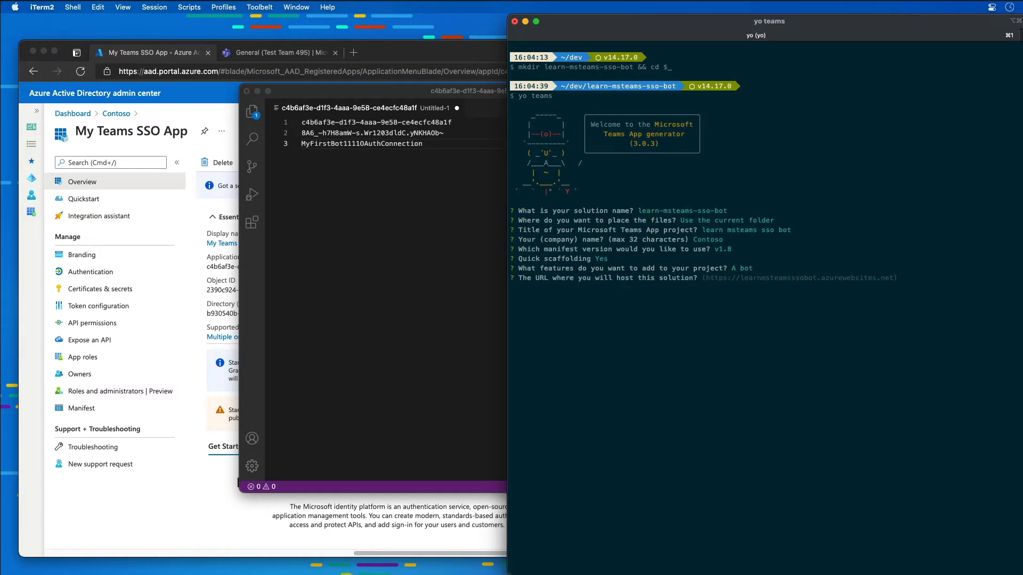
key(Return)
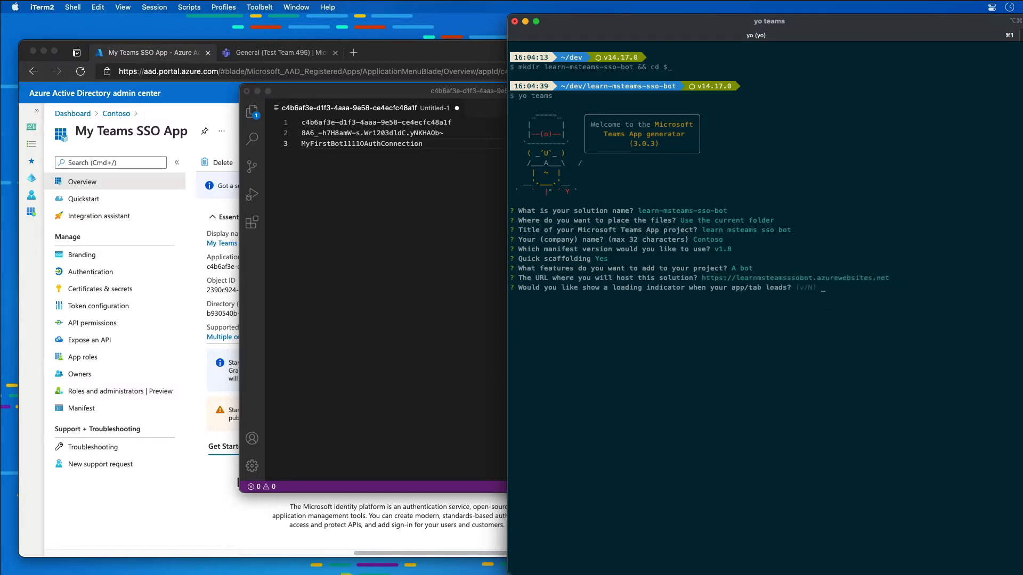
key(Return)
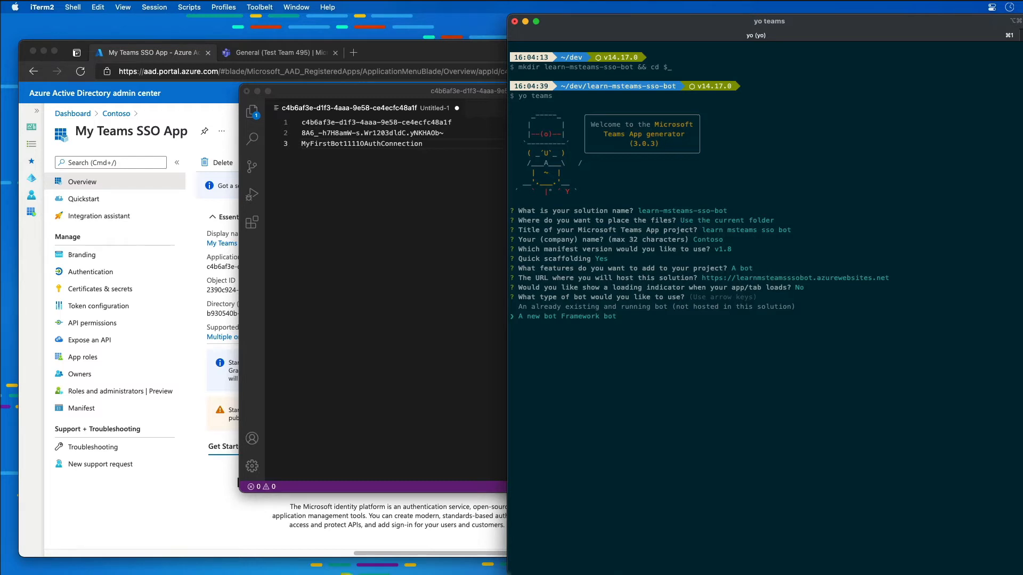
key(Up)
key(Return)
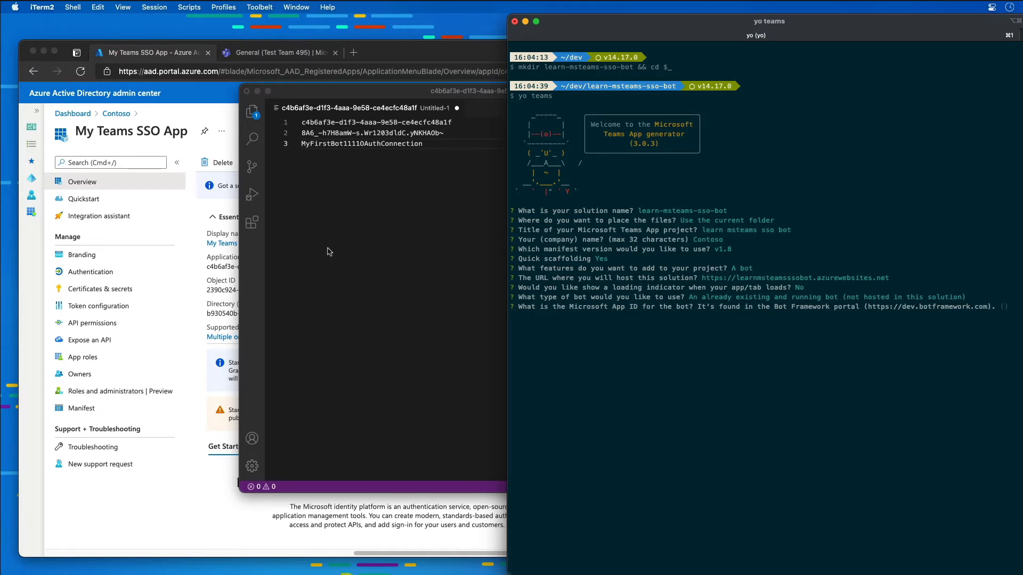
Copy the App ID GUID from the VS Code note and submit it at the generator's App ID prompt.
click(330, 123)
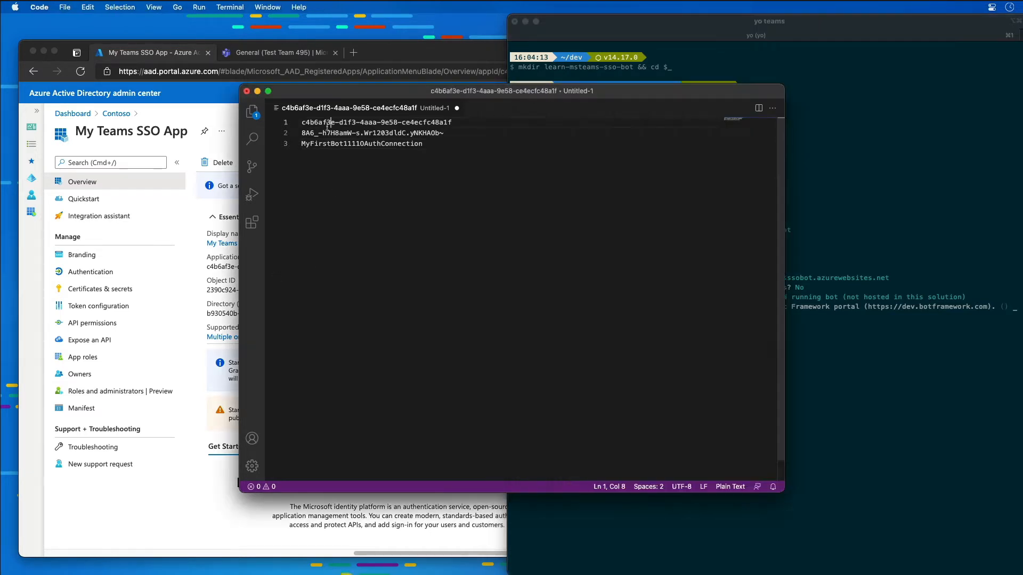
triple_click(331, 123)
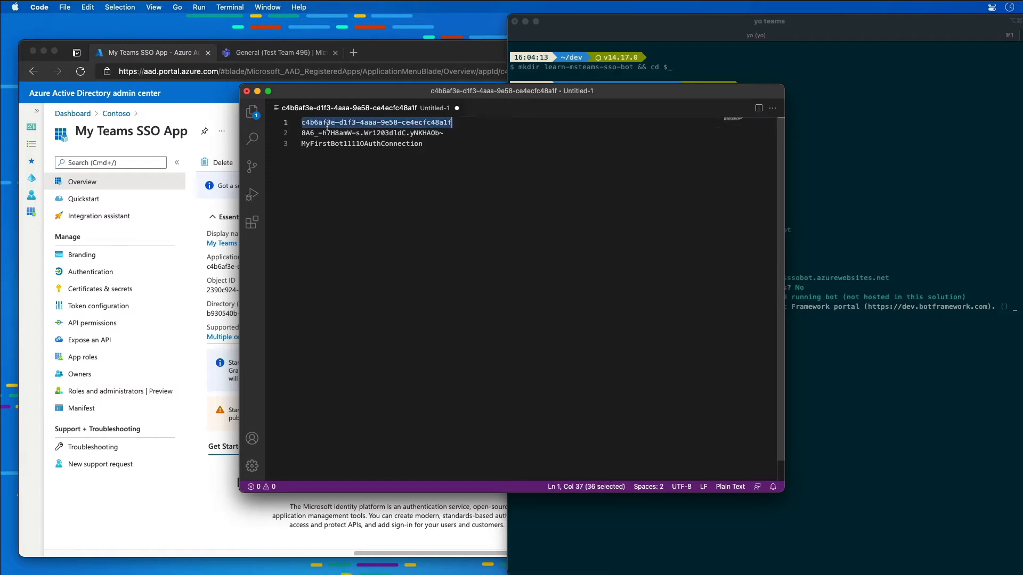
key(super+c)
click(874, 424)
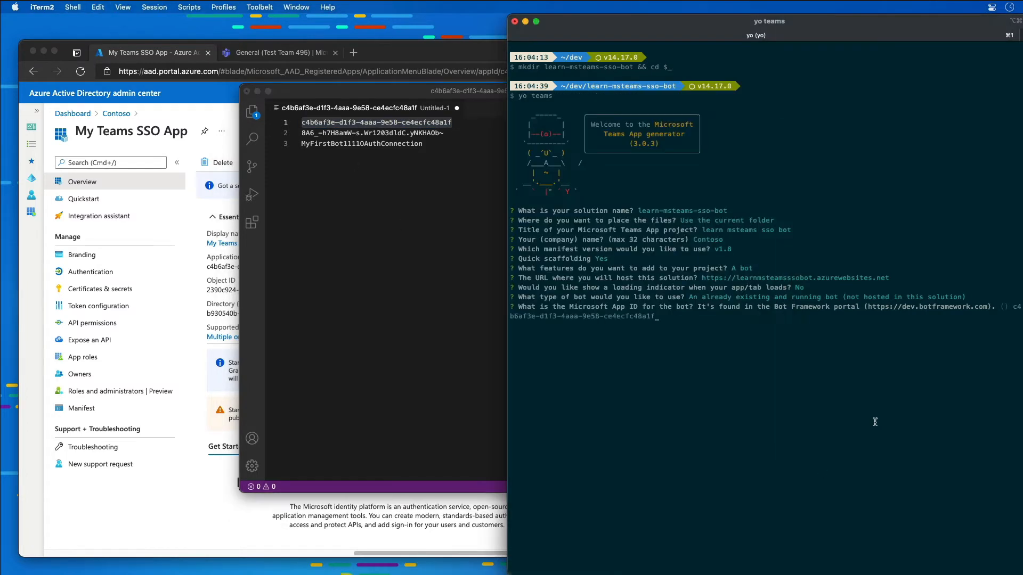
key(super+v)
key(Return)
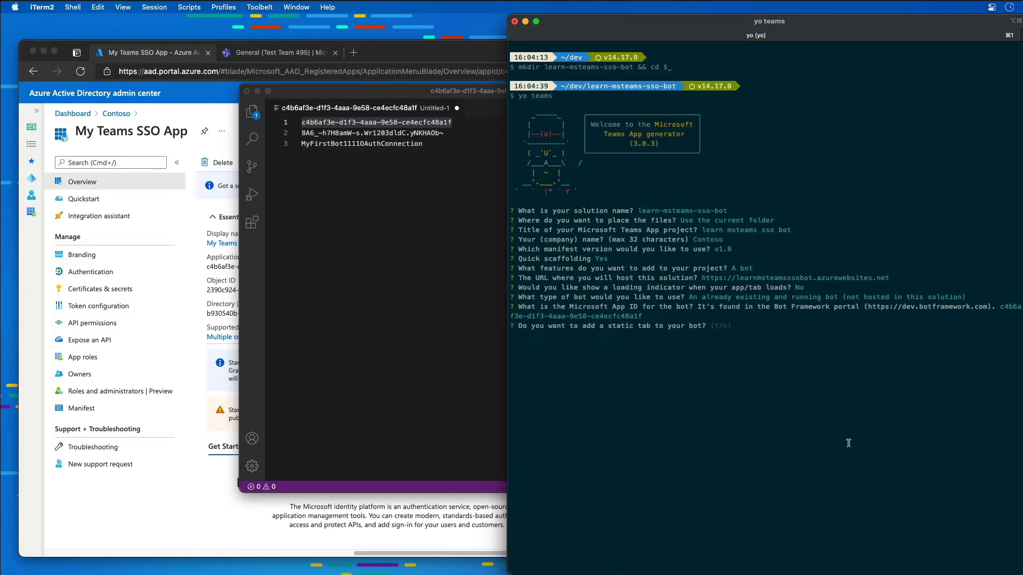
Add a static tab titled SSO Bot, decline file upload and calling, and let the project generate.
key(Return)
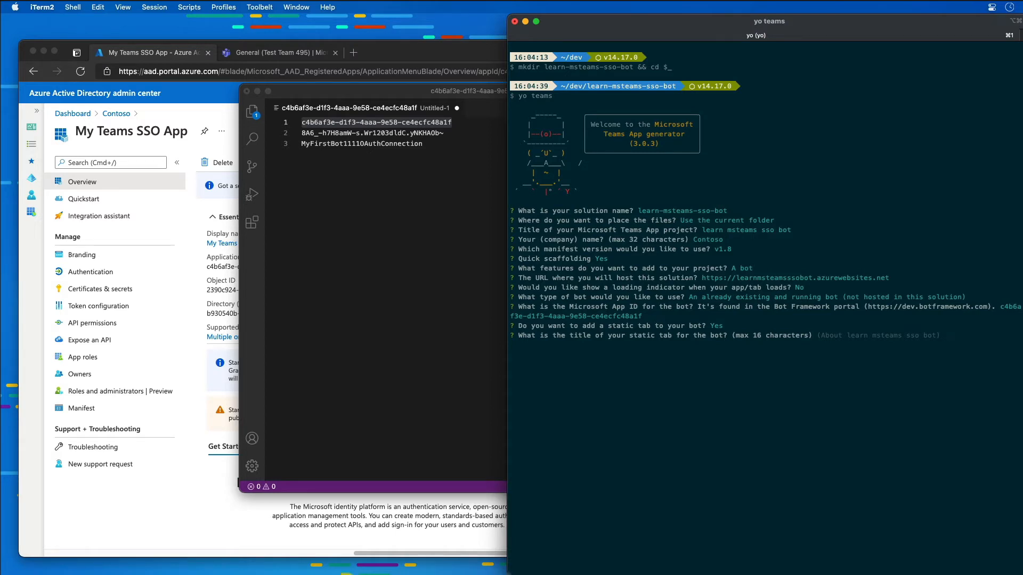
text(SSO Bot)
key(Return)
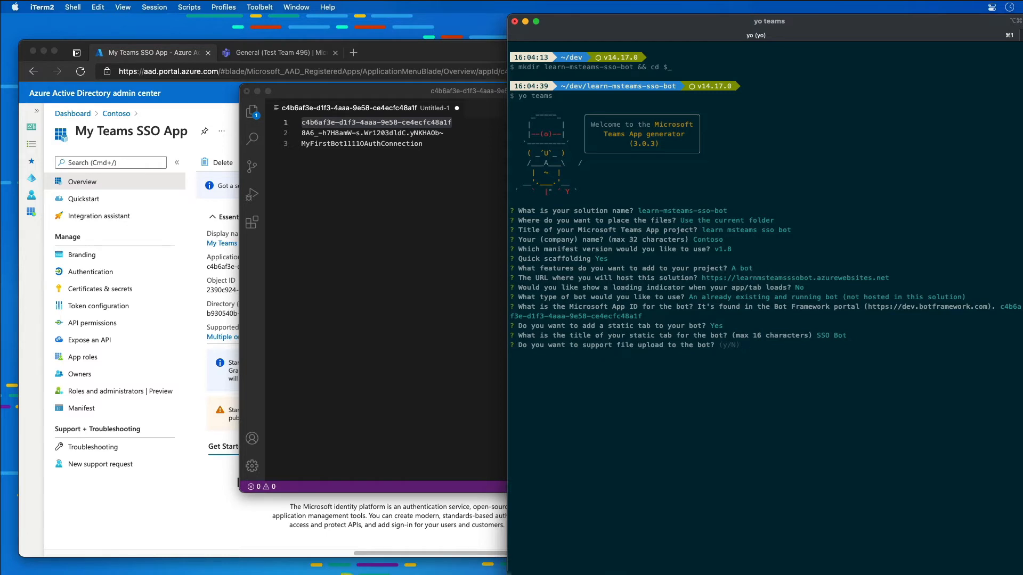
key(Return)
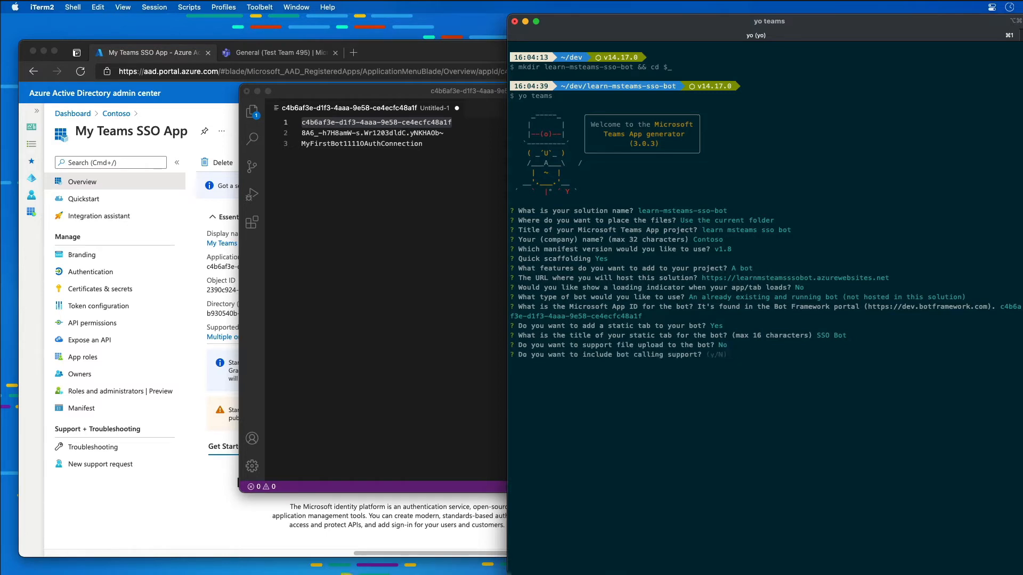
key(Return)
text(code .)
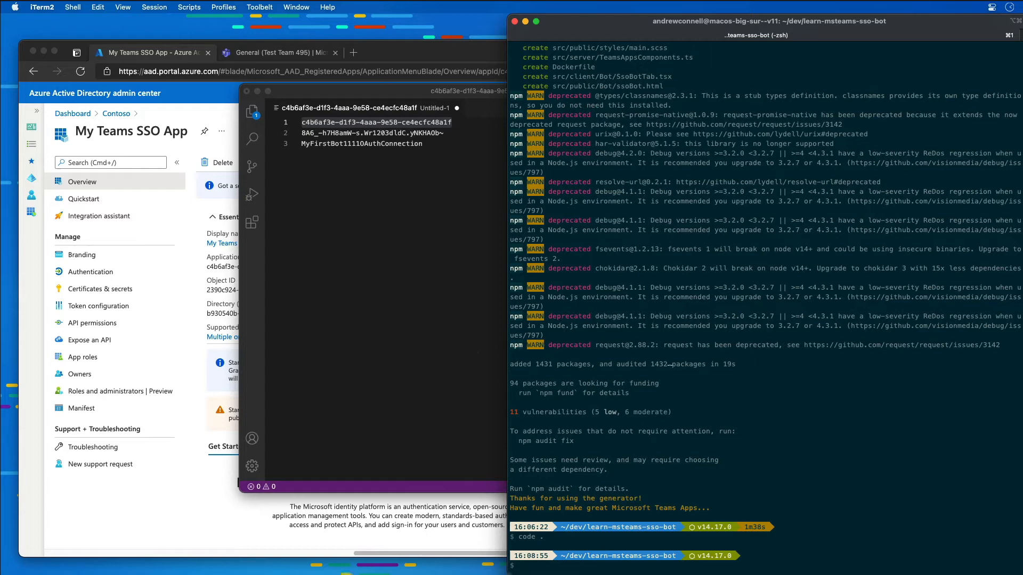
click(668, 369)
key(super+v)
key(Return)
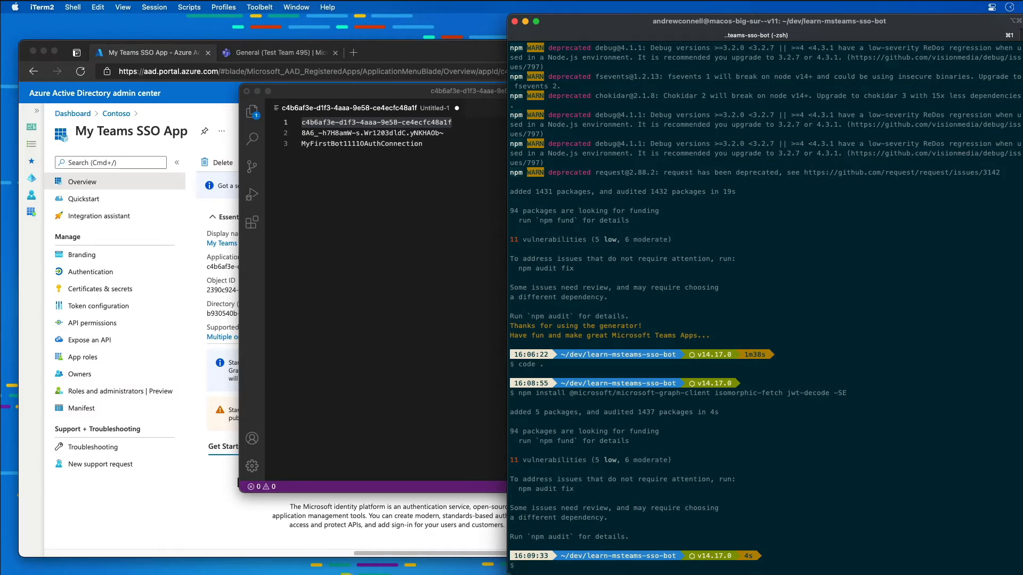
key(super+v)
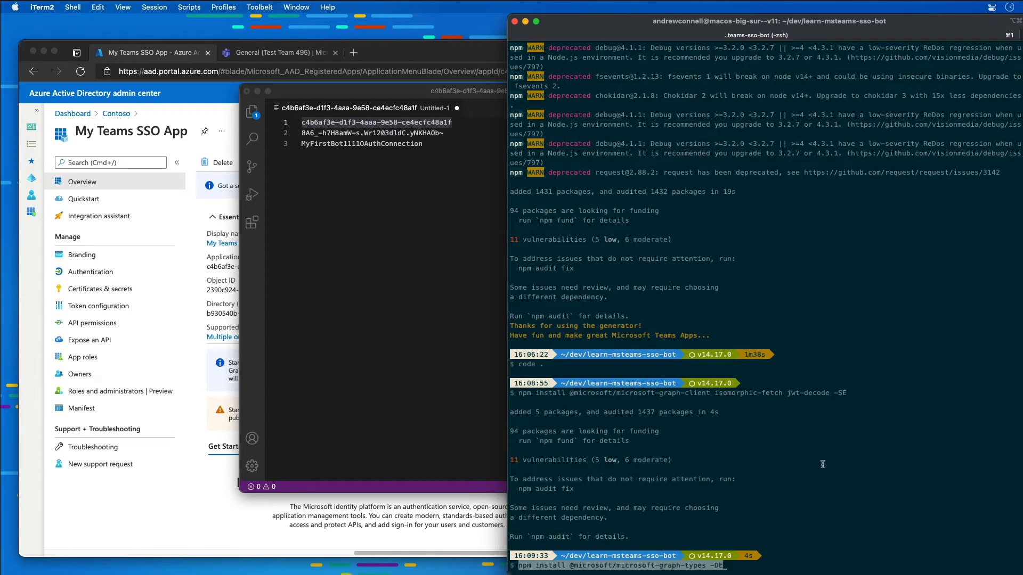
key(Return)
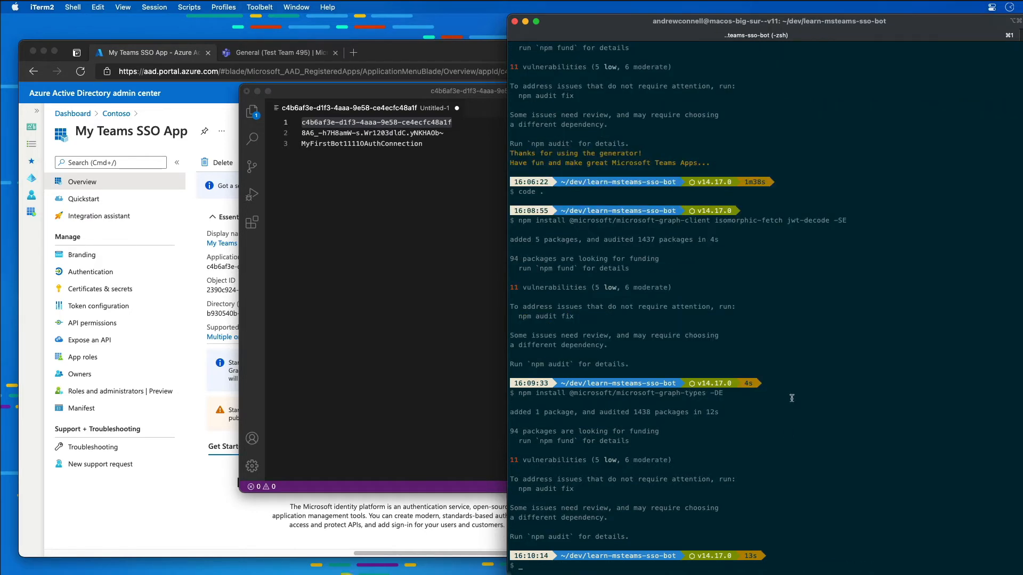
text(code .)
Open the project in VS Code, open .env from the Explorer and select the MICROSOFT_APP_ID value on line 10.
key(Return)
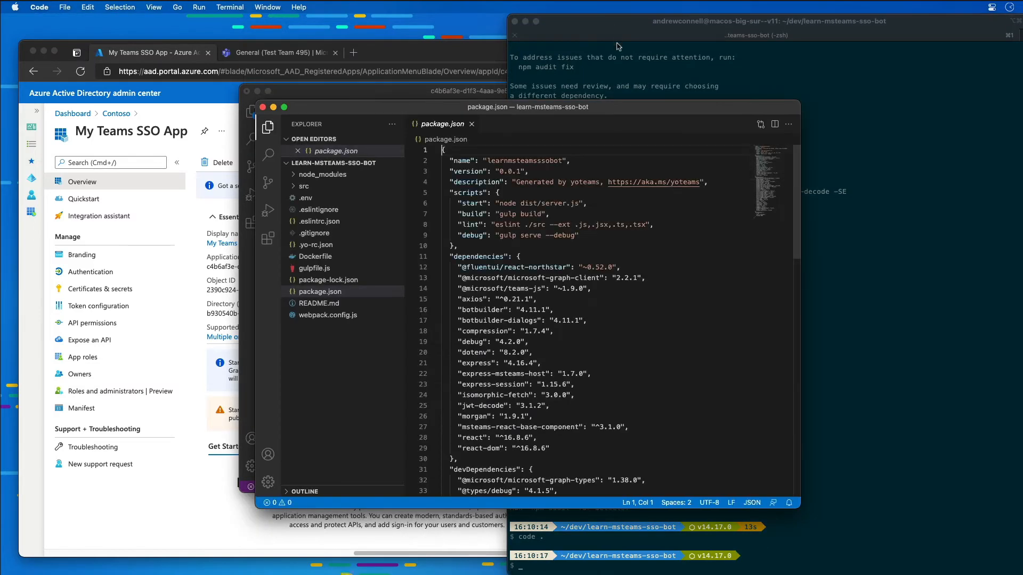
drag(618, 114, 363, 25)
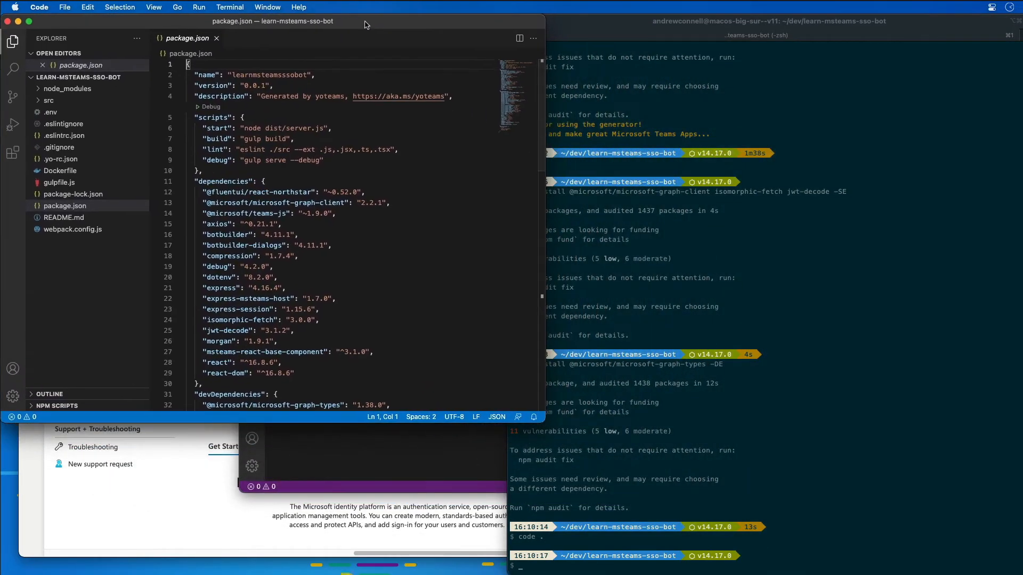
click(50, 112)
drag(170, 28, 172, 29)
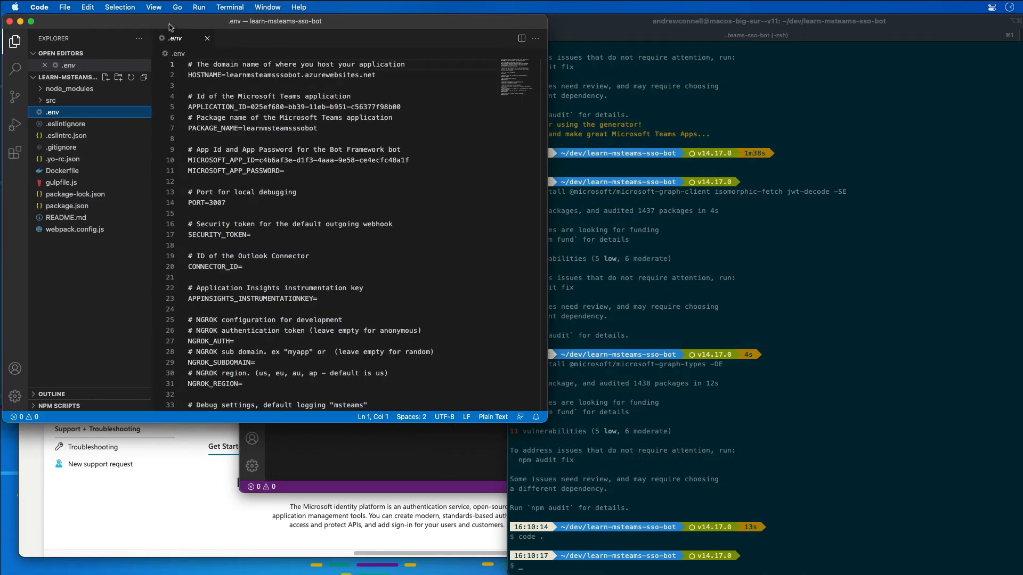
drag(171, 161, 170, 181)
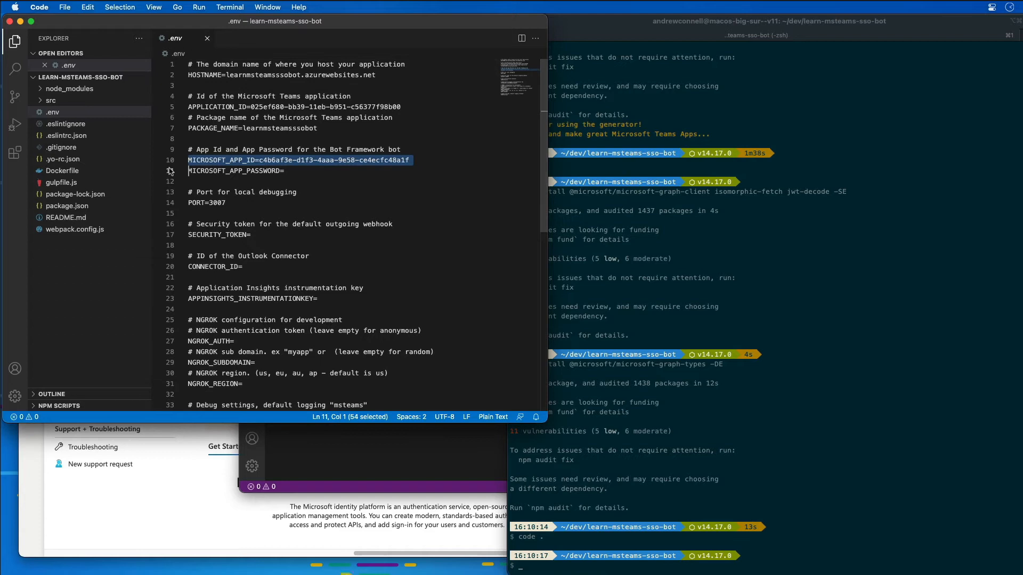
drag(263, 159, 410, 161)
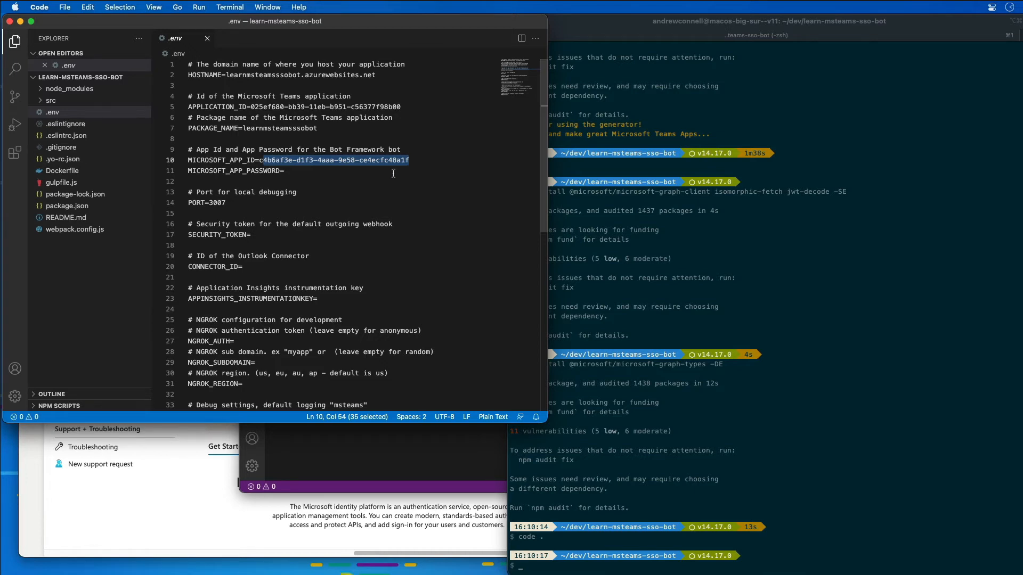
click(357, 177)
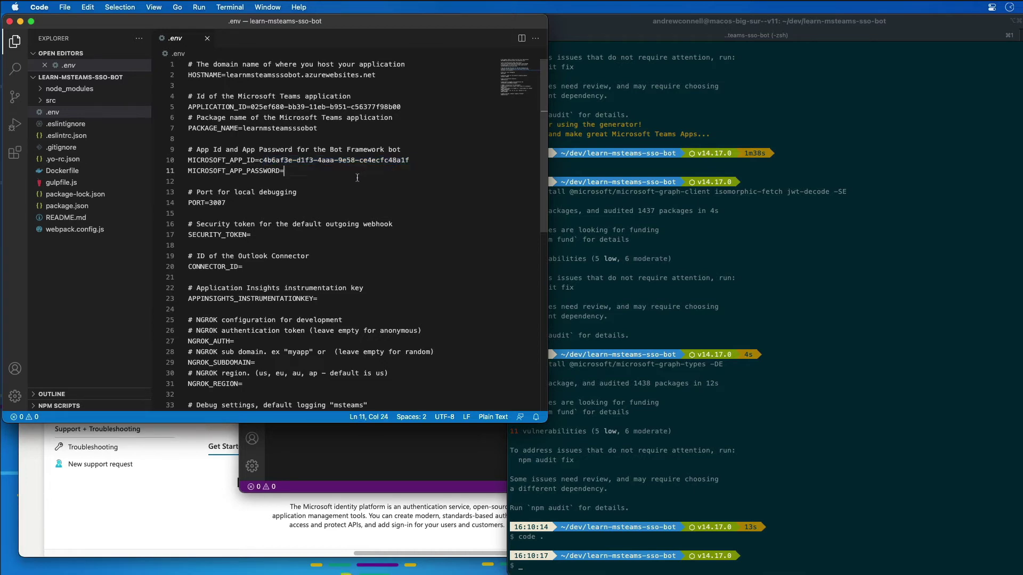
Paste the password from line 2 of the Untitled-1 note after MICROSOFT_APP_PASSWORD= and add an empty line below.
click(398, 451)
key(shift+Home)
click(314, 144)
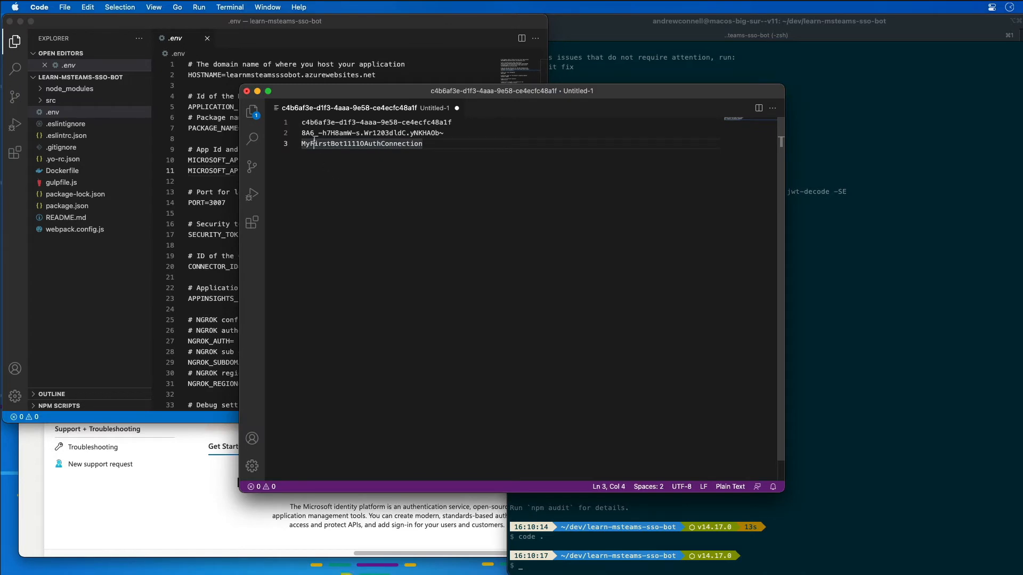
triple_click(314, 133)
click(268, 202)
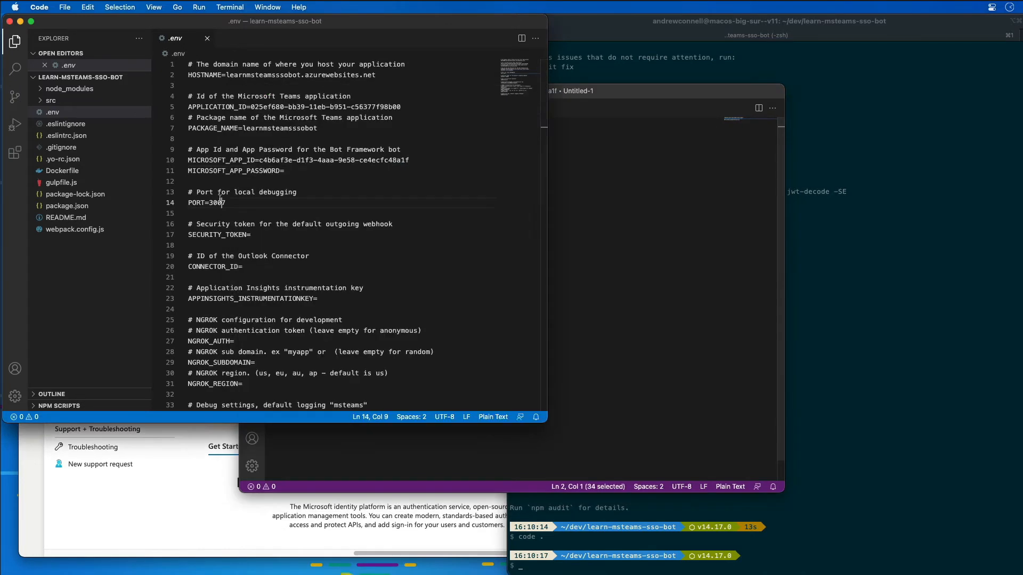
click(287, 172)
key(super+v)
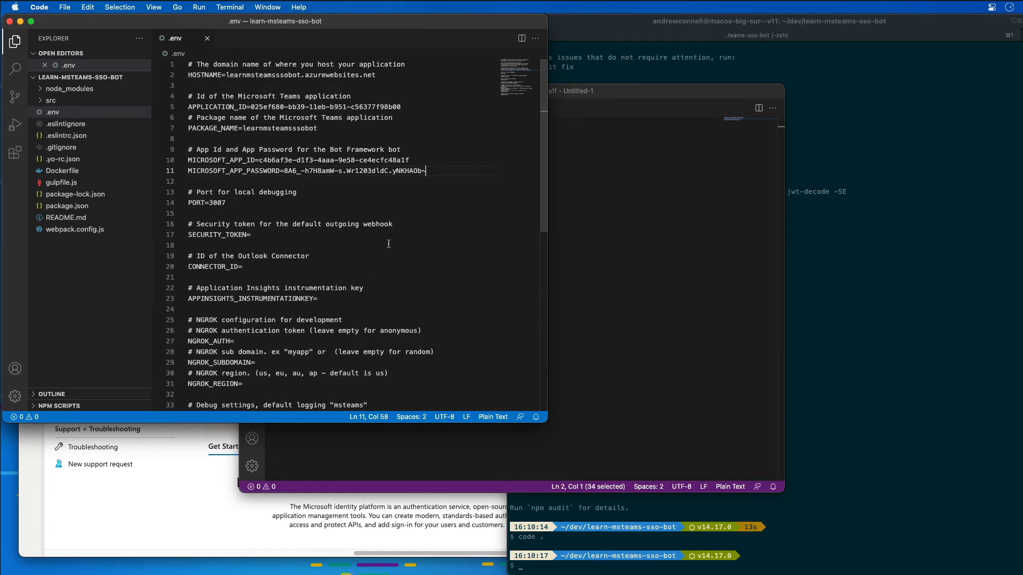
click(309, 255)
scroll(520, 87, down, 2)
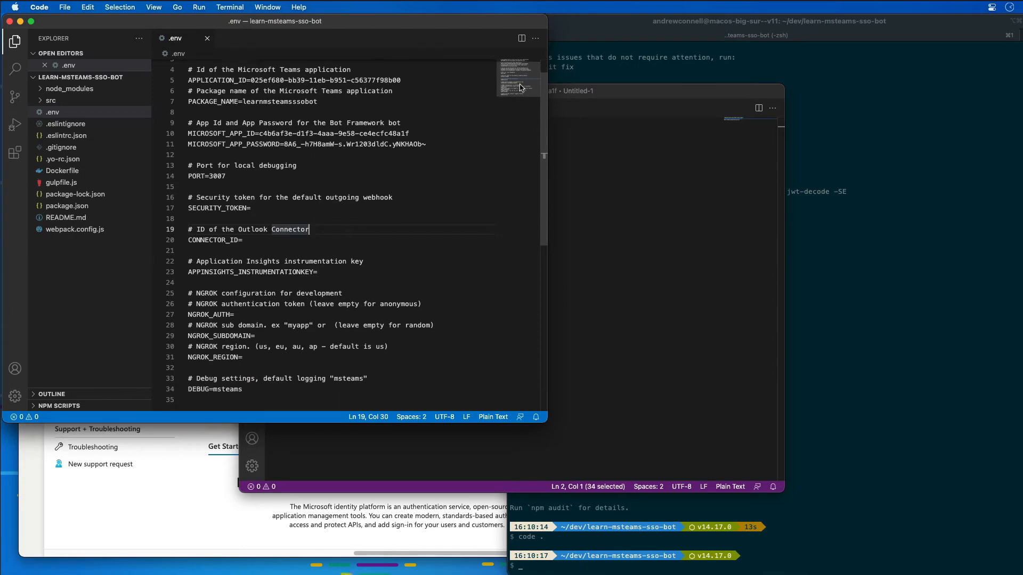
scroll(519, 86, up, 1)
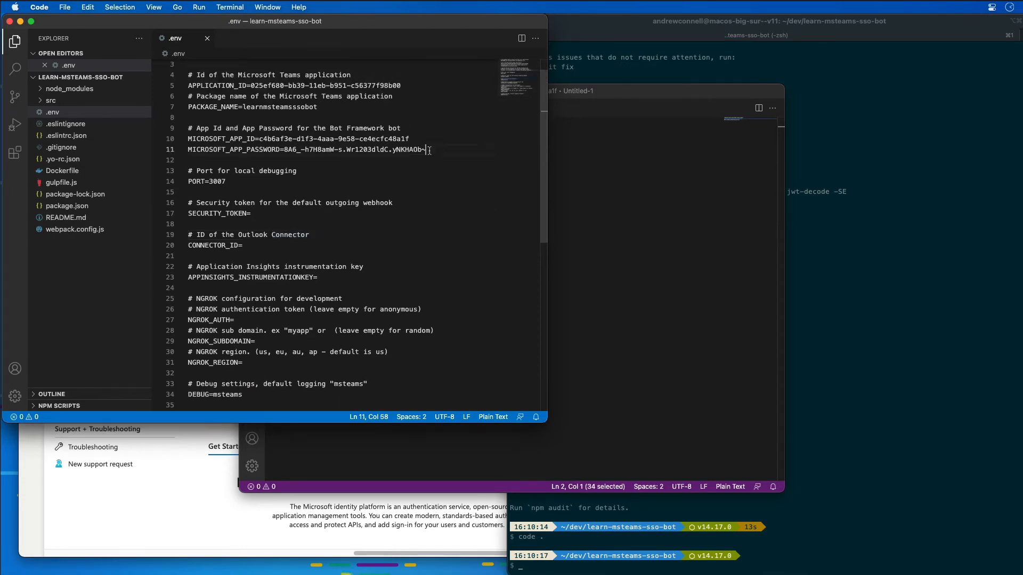
key(Return)
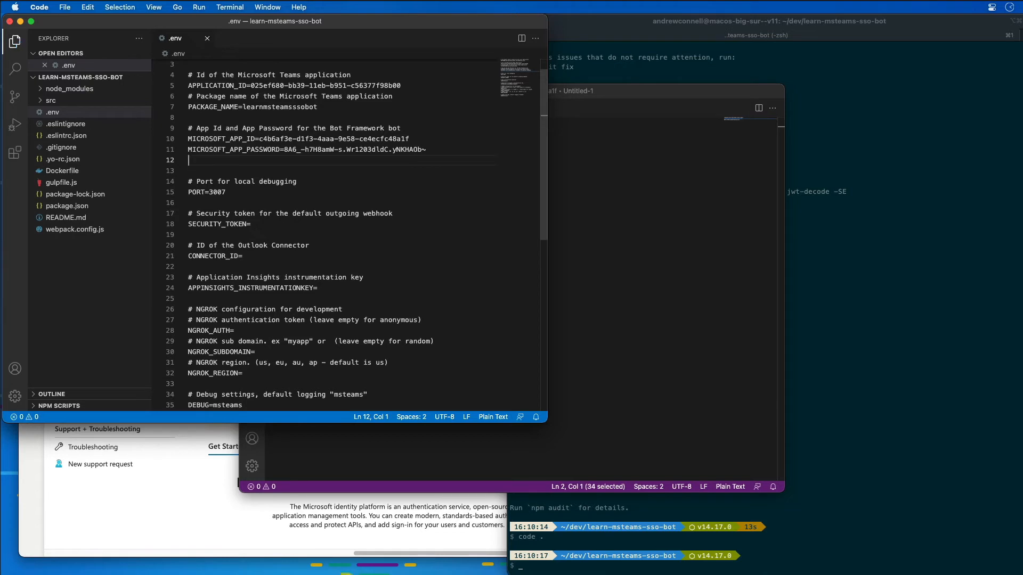
text(SSO_CONNEC)
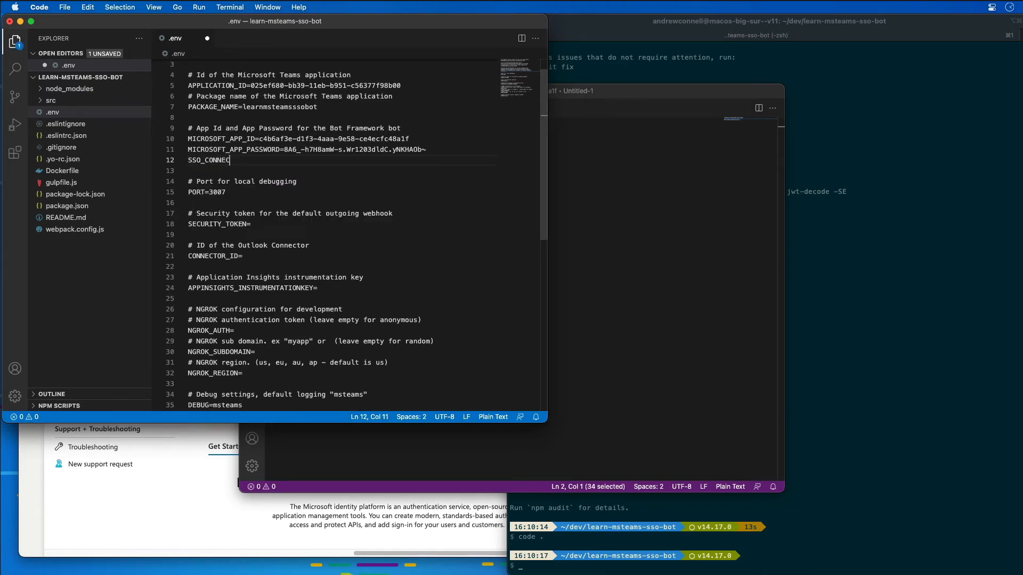
text(TION_NAME=)
Paste MyFirstBot11110AuthConnection after SSO_CONNECTION_NAME= and fill in the NGROK_SUBDOMAIN value on line 30.
click(653, 106)
triple_click(361, 144)
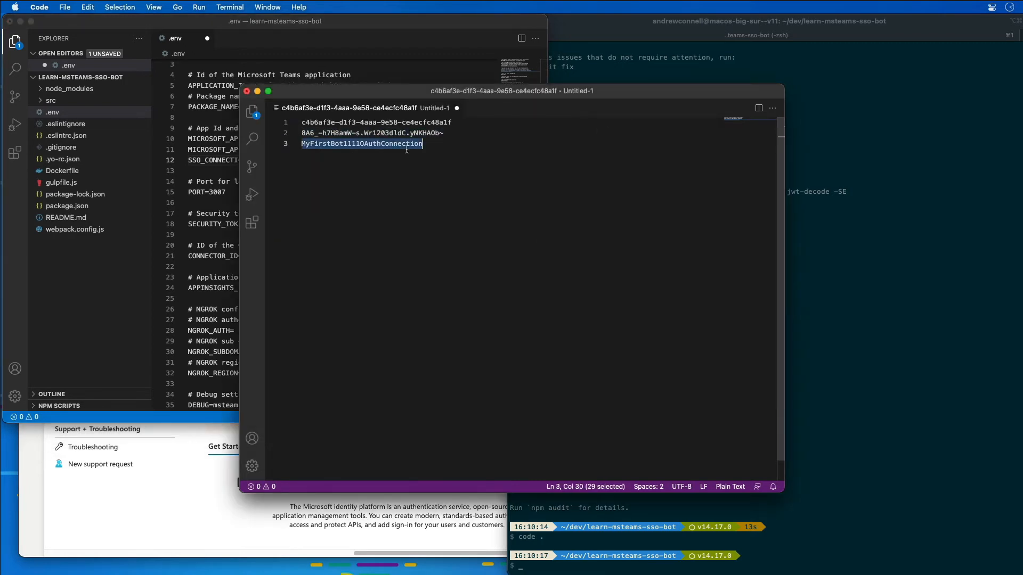
key(super+c)
click(237, 238)
click(279, 159)
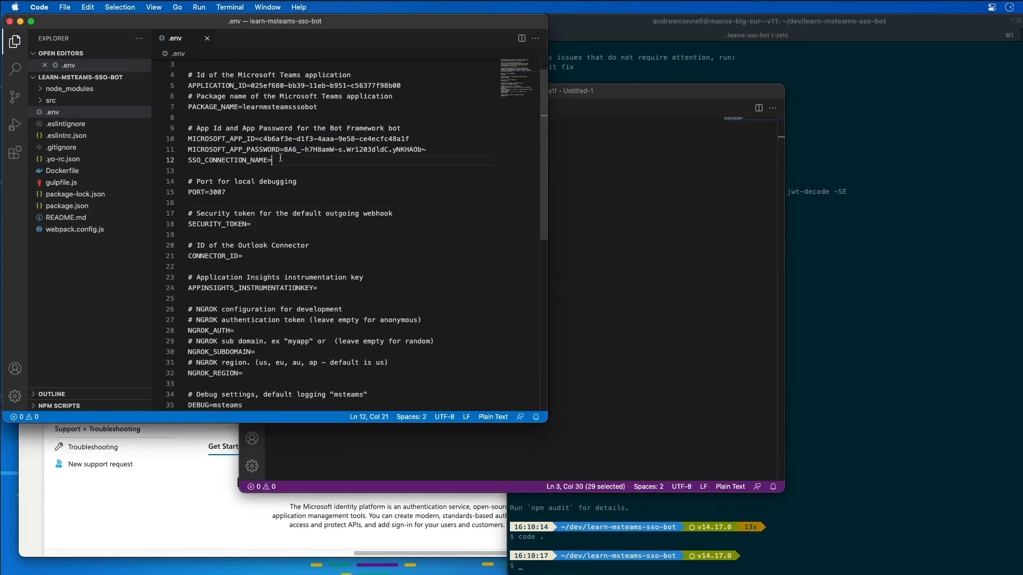
key(super+v)
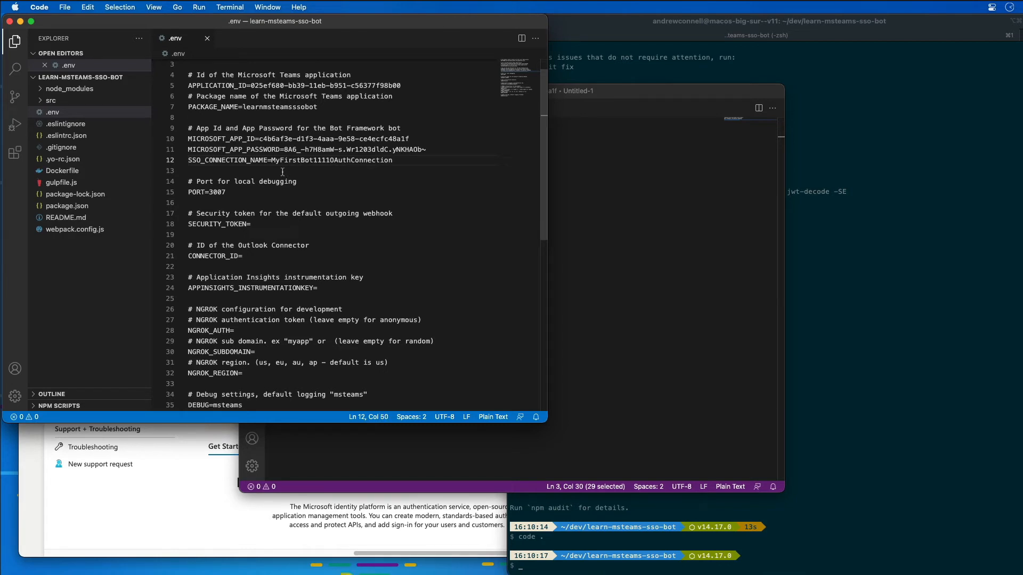
click(279, 352)
text(andrewconnell)
key(shift+Home)
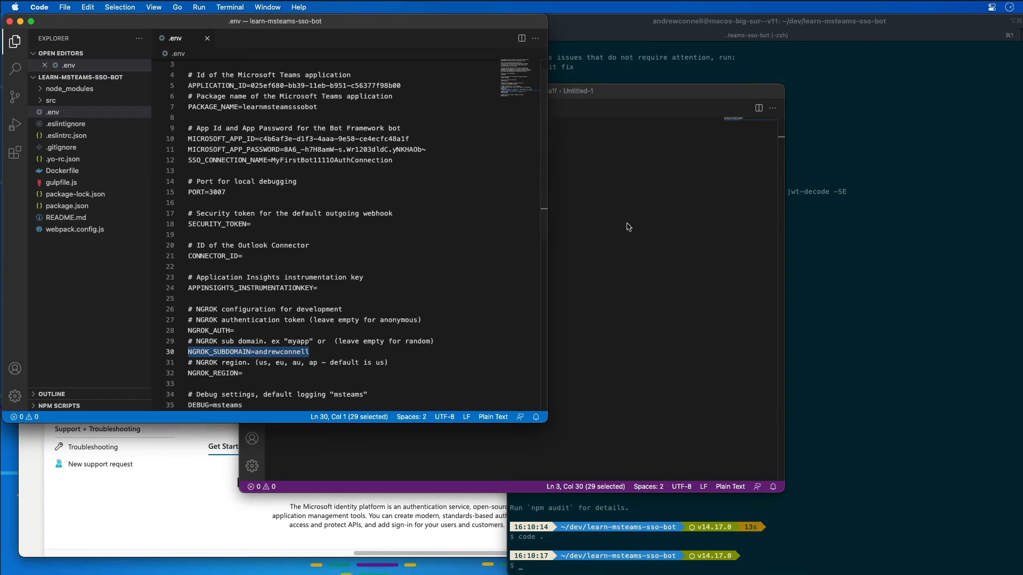
Close the Untitled-1 credentials note without saving and enlarge the editor window.
click(619, 94)
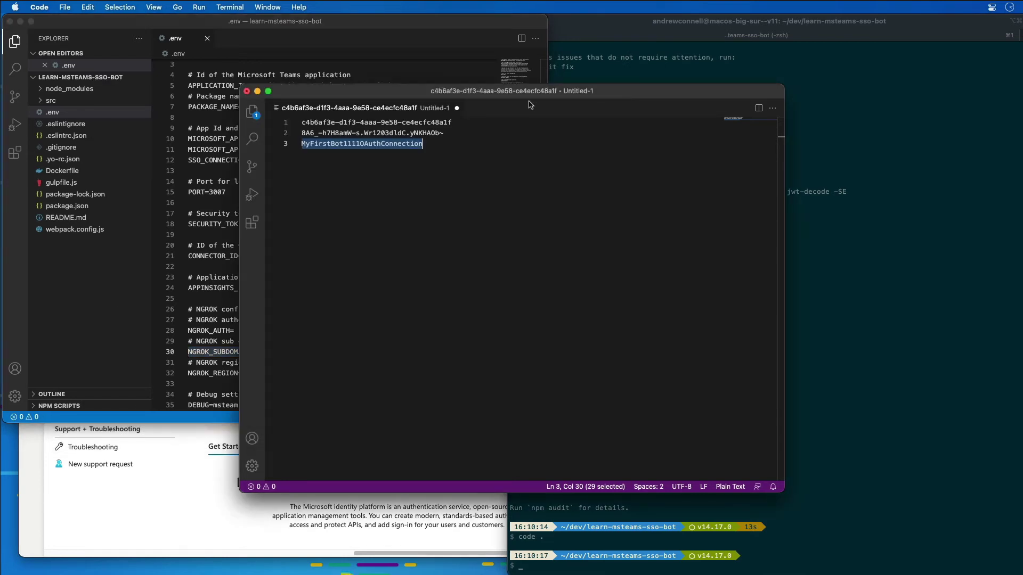
click(246, 91)
click(512, 336)
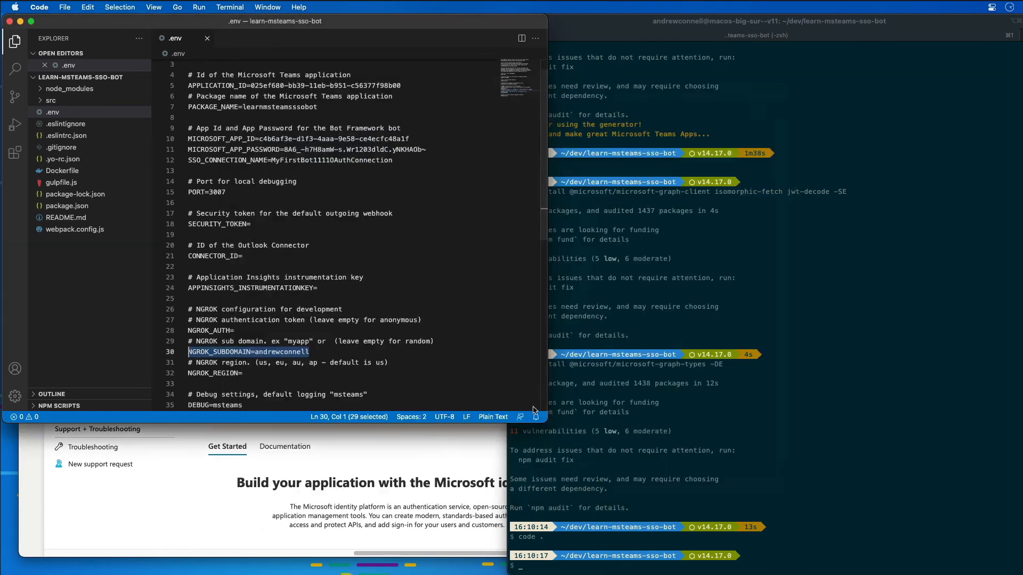
drag(601, 480, 671, 544)
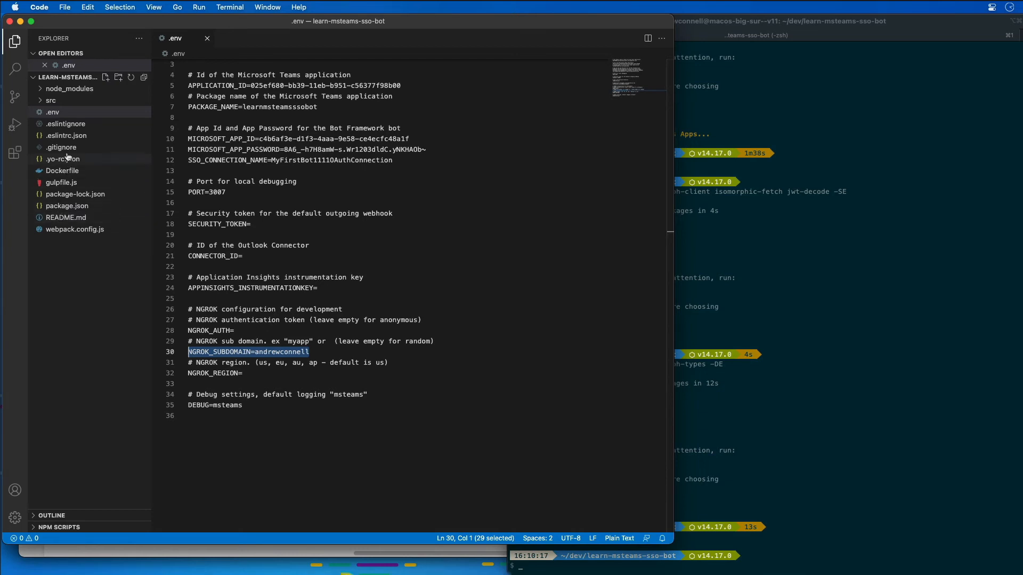
Open src/manifest/manifest.json and review the botId, needsChannelSelector and isNotificationOnly lines down to the bot scopes.
click(51, 101)
click(64, 124)
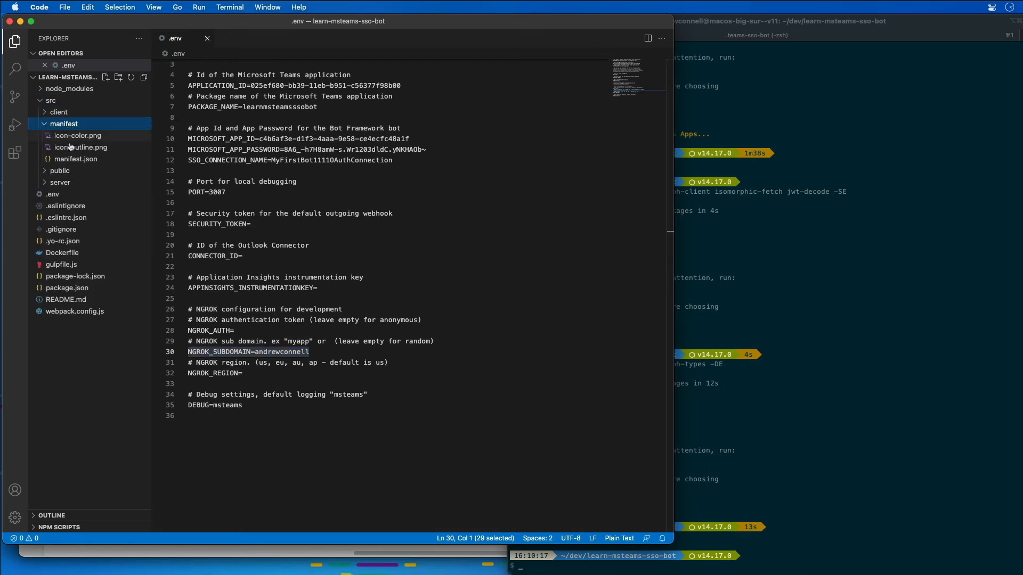
click(74, 160)
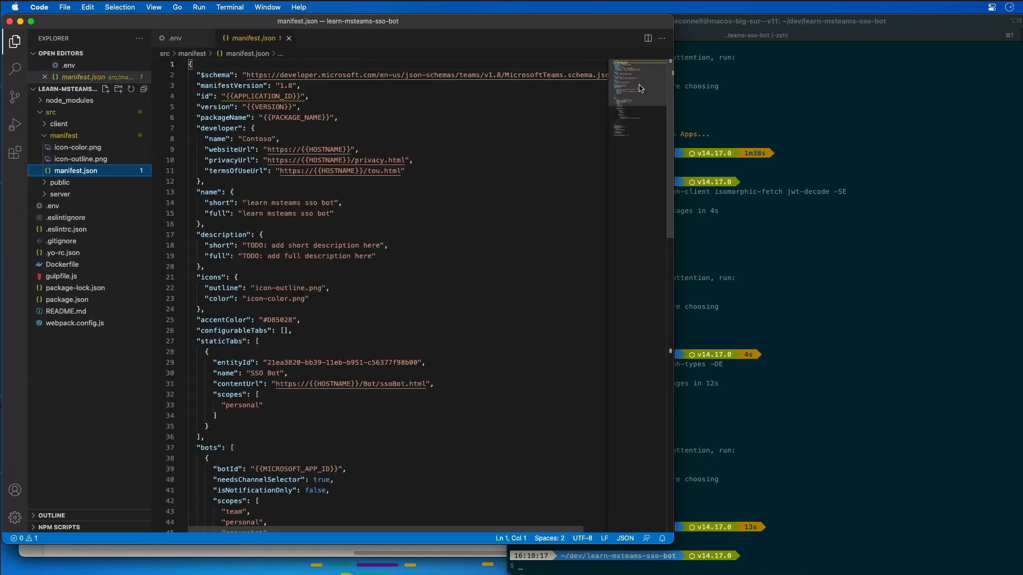
scroll(480, 240, down, 10)
scroll(448, 199, down, 10)
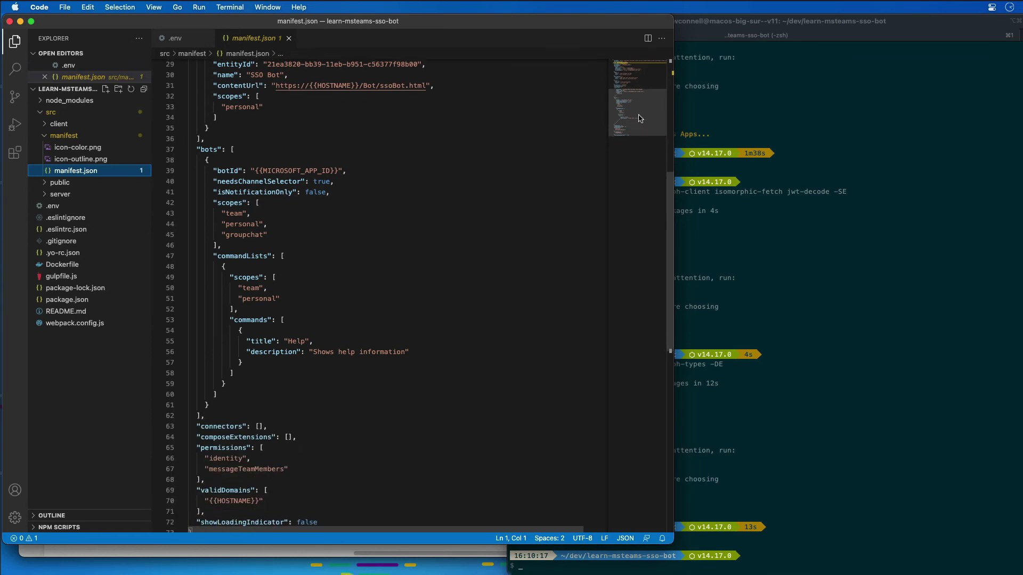
double_click(316, 160)
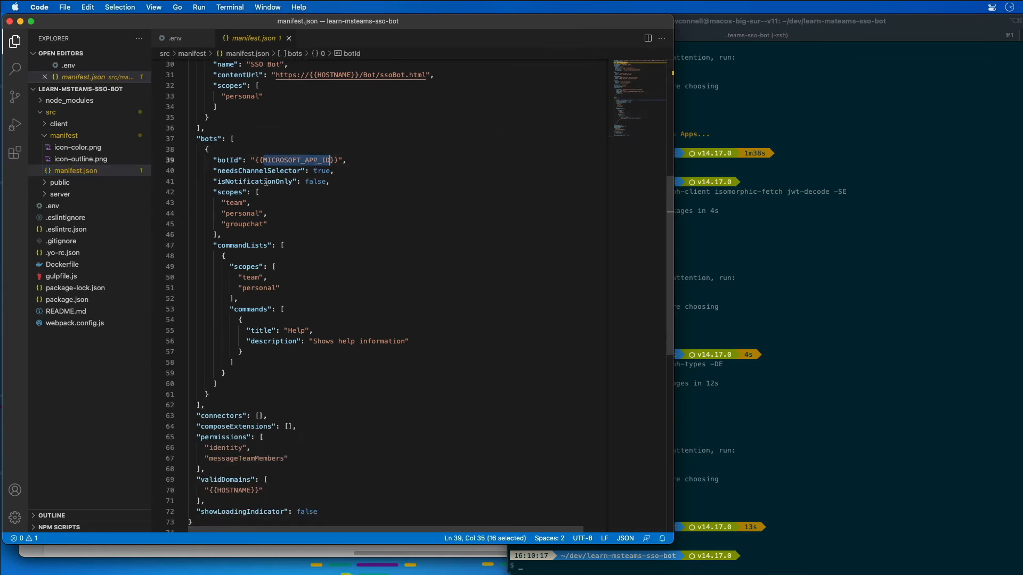
drag(213, 171, 189, 181)
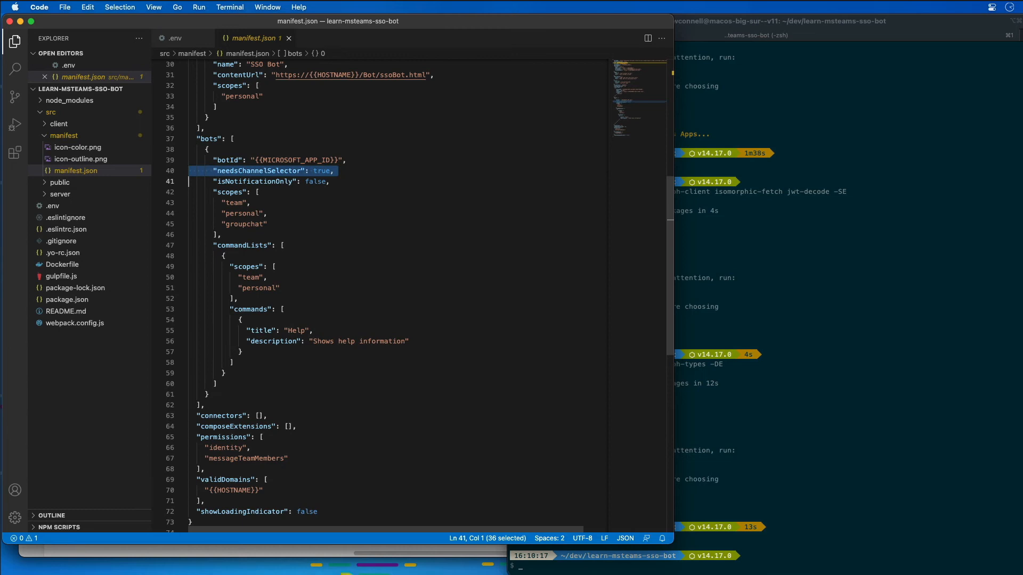
key(shift+Down)
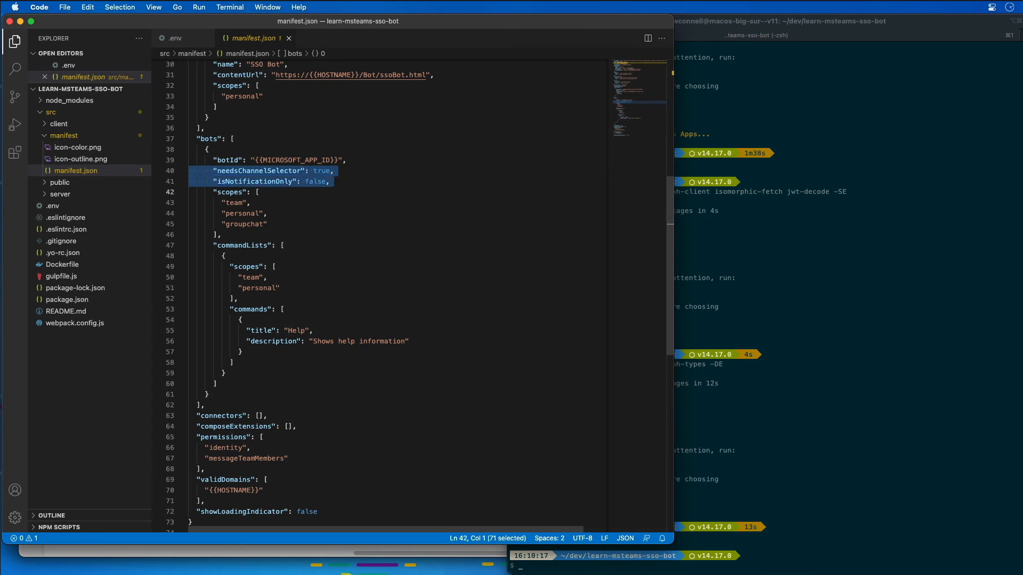
key(Down)
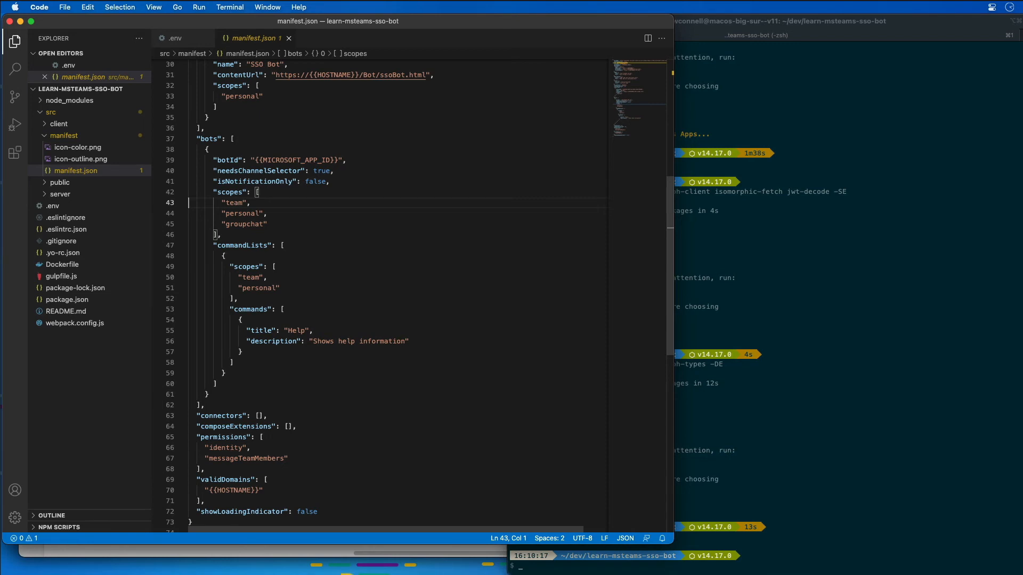
Remove the team and groupchat scopes and trailing comma so the bot scopes list only personal, and save.
key(shift+Down)
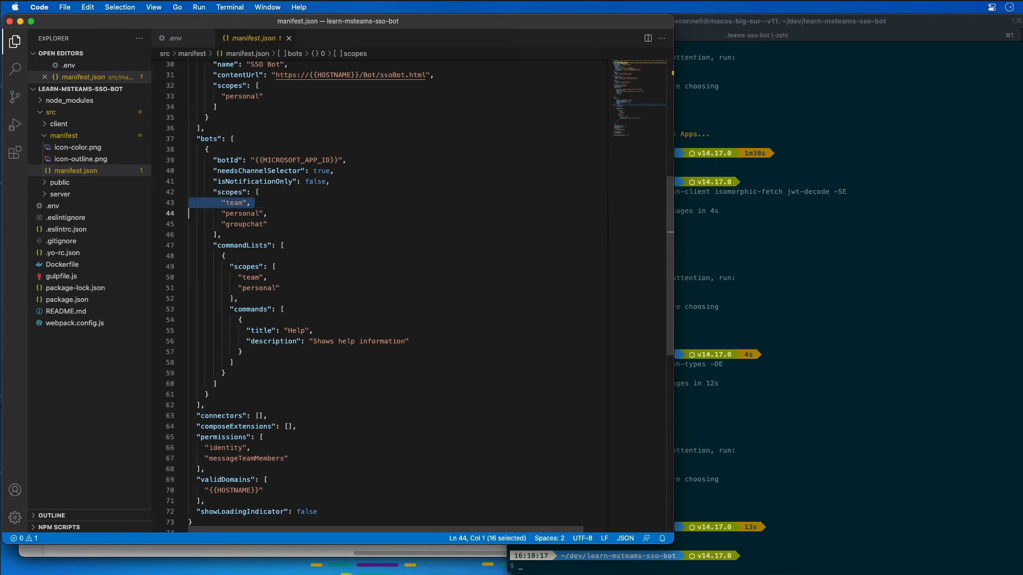
key(BackSpace)
key(Down)
key(shift+Down)
key(BackSpace)
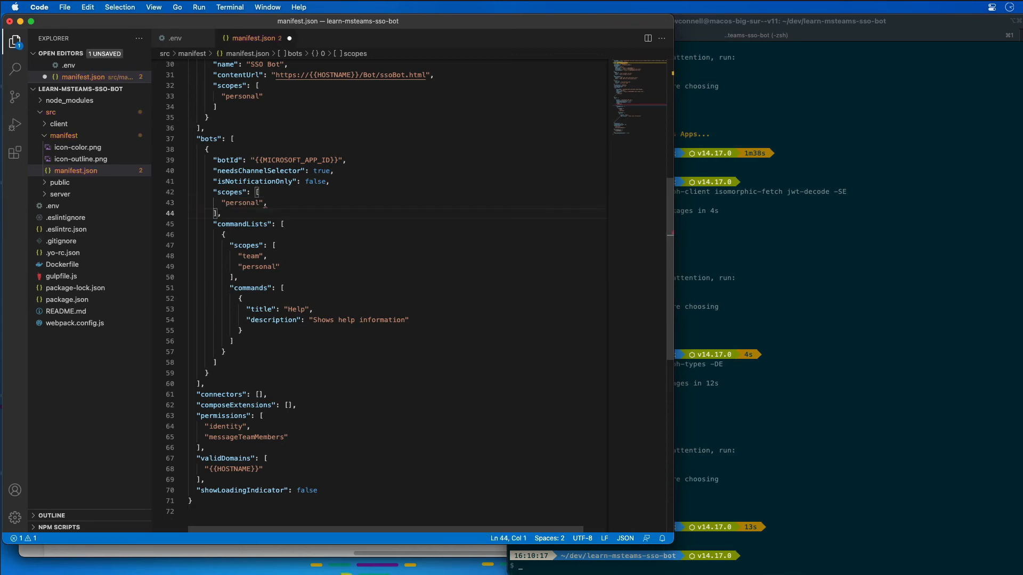
key(BackSpace)
key(BackSpace)
key(super+s)
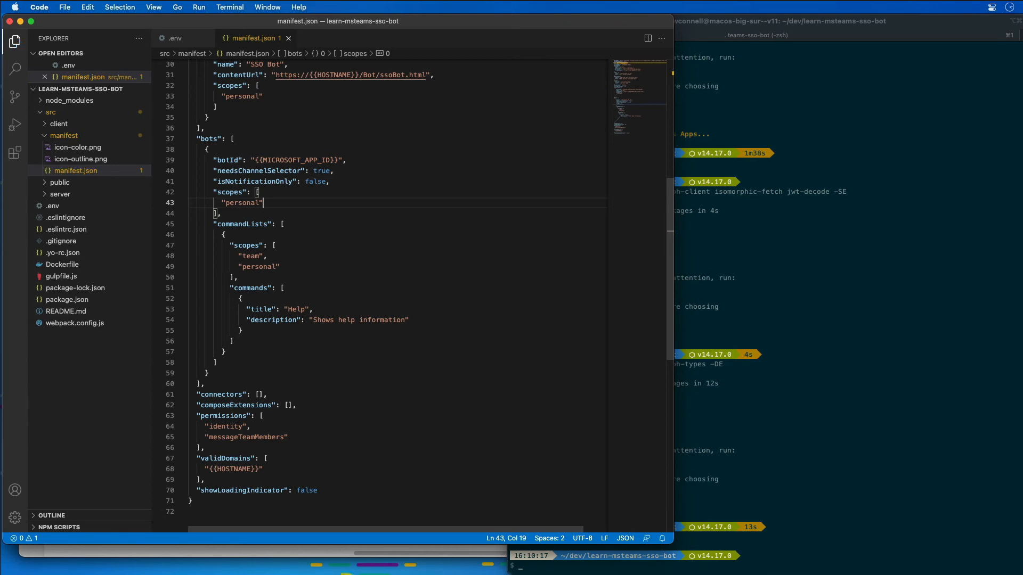
key(shift+alt+Left)
Delete the team line from the commandLists scopes, leaving personal only, and save manifest.json.
key(Down)
key(Down)
key(Down)
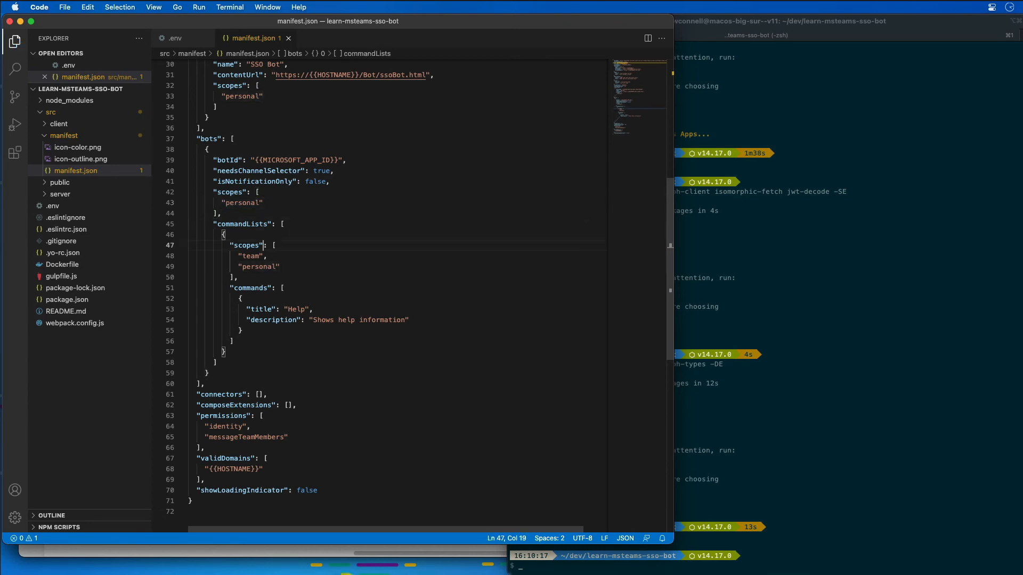
key(Home)
key(shift+Down)
key(BackSpace)
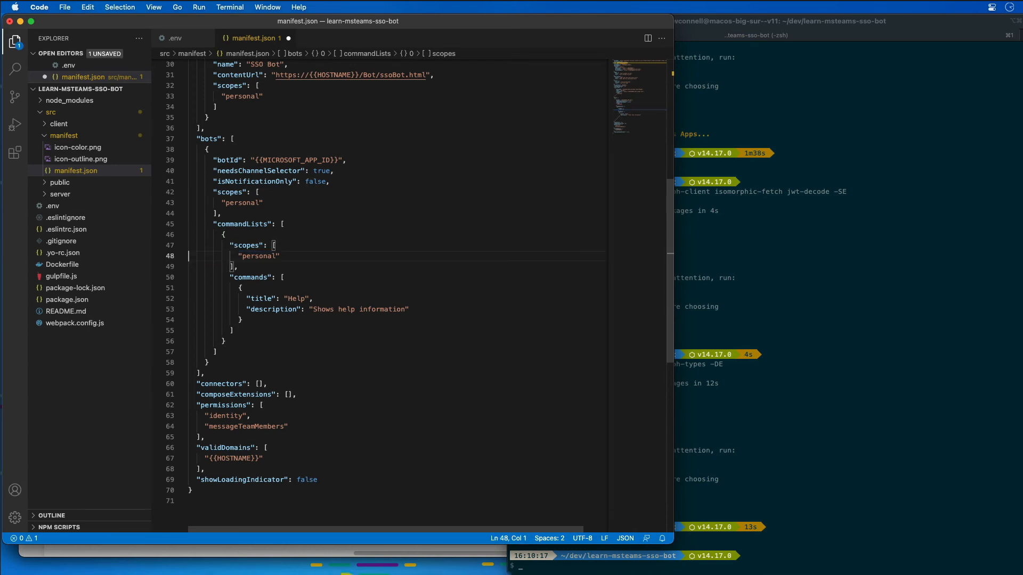
key(super+s)
Add "token.botframework.com" as a second validDomains entry after "{{HOSTNAME}}" and save manifest.json.
click(350, 444)
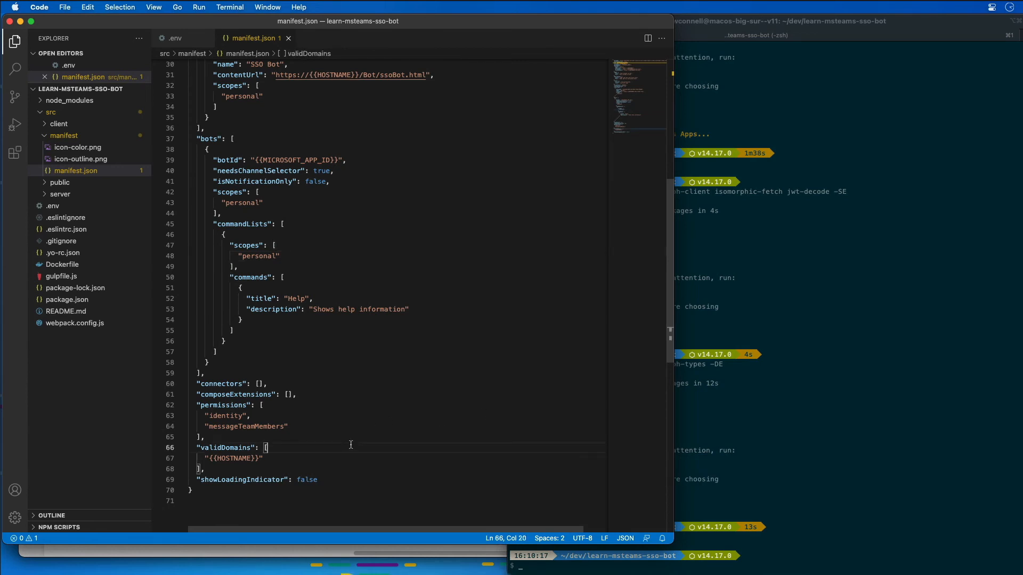
key(Down)
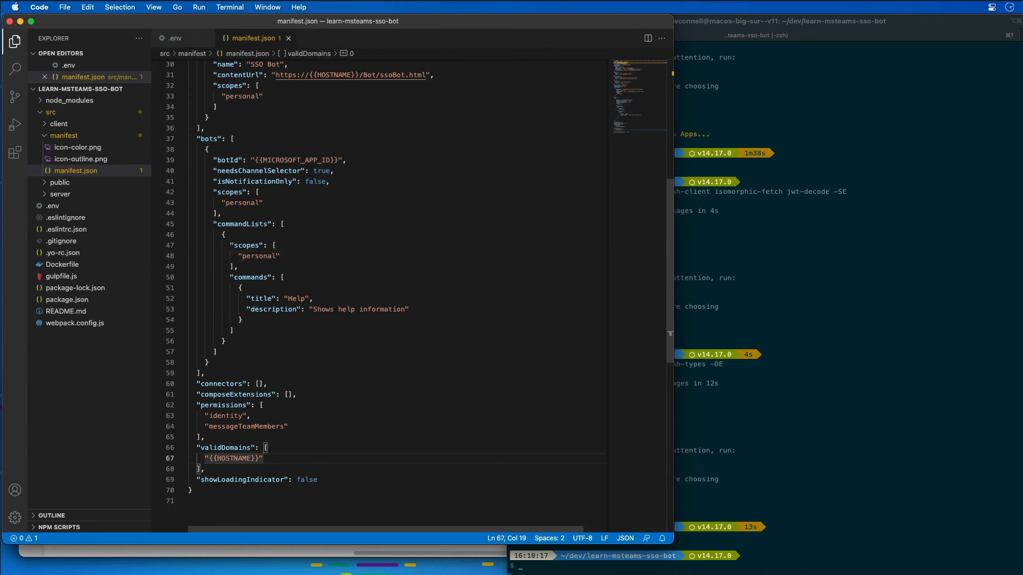
text(,)
key(Return)
text("toi)
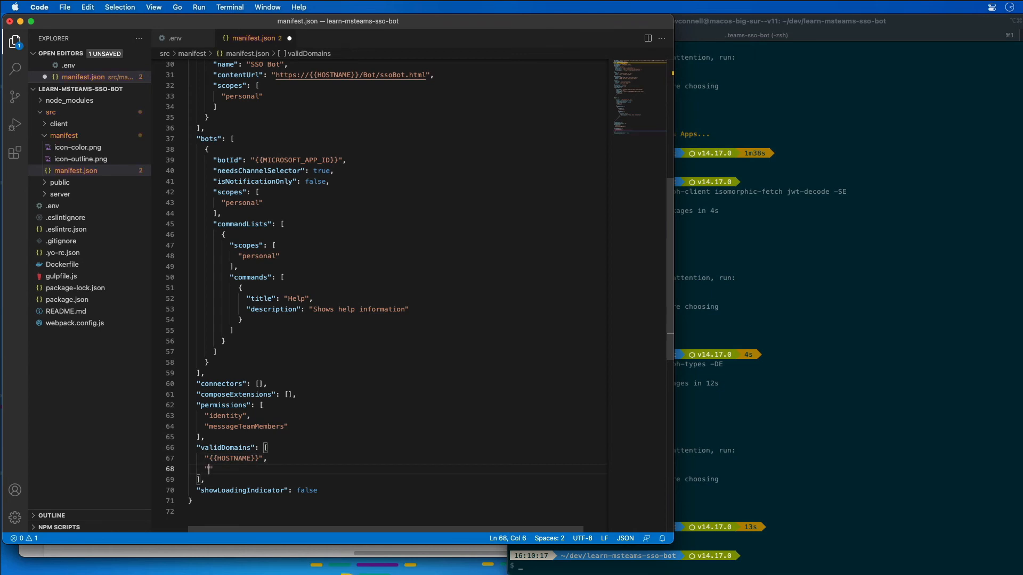
key(BackSpace)
text(ken.botframewo)
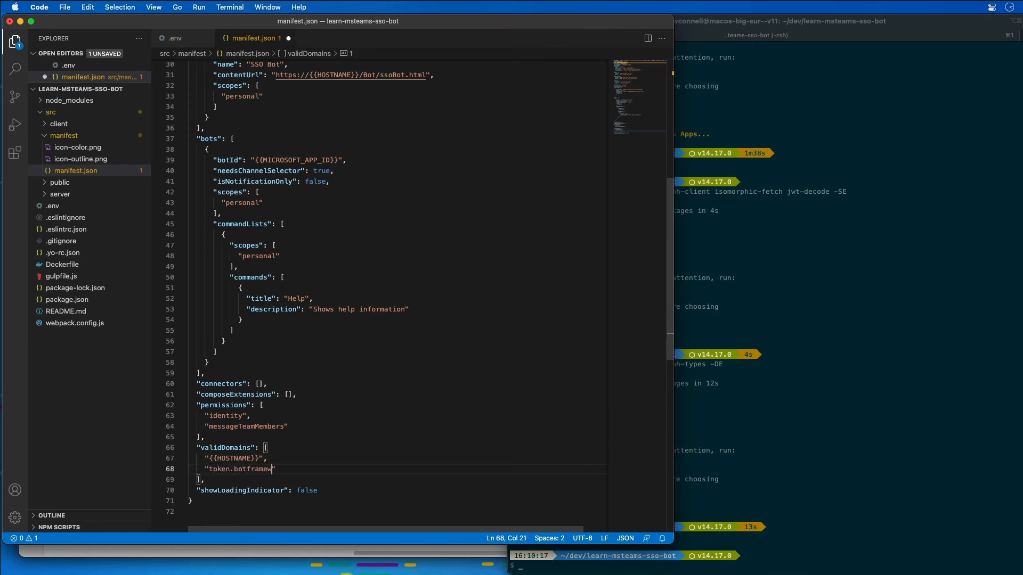
text(rk.com)
key(super+s)
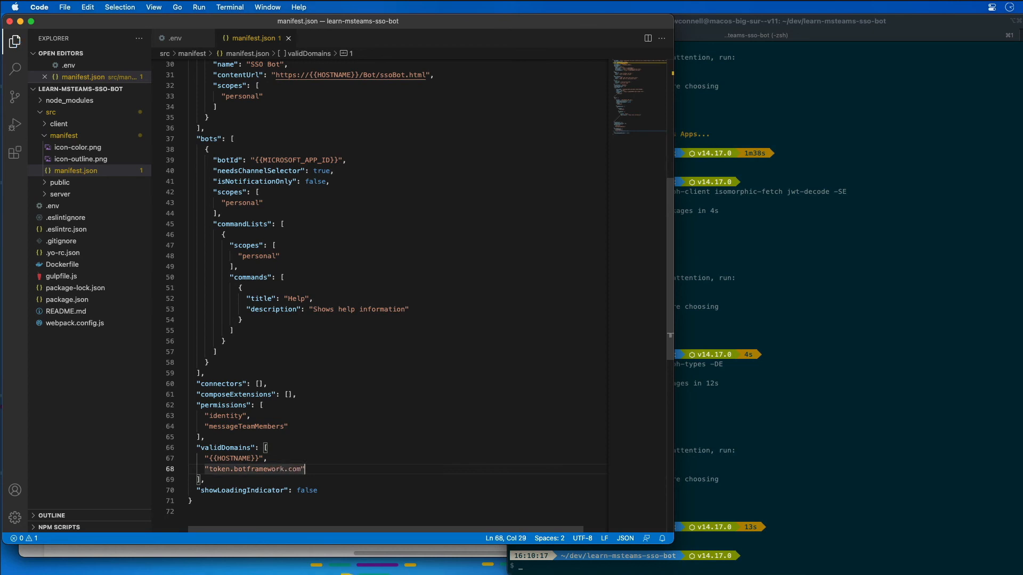
click(349, 481)
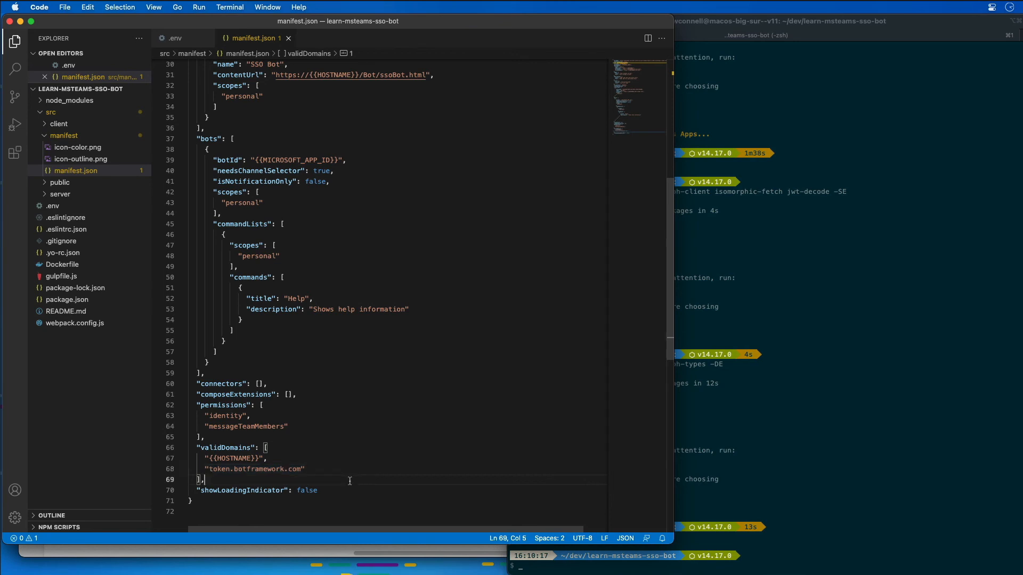
Insert a webApplicationInfo object after validDomains via the IntelliSense suggestion.
key(Return)
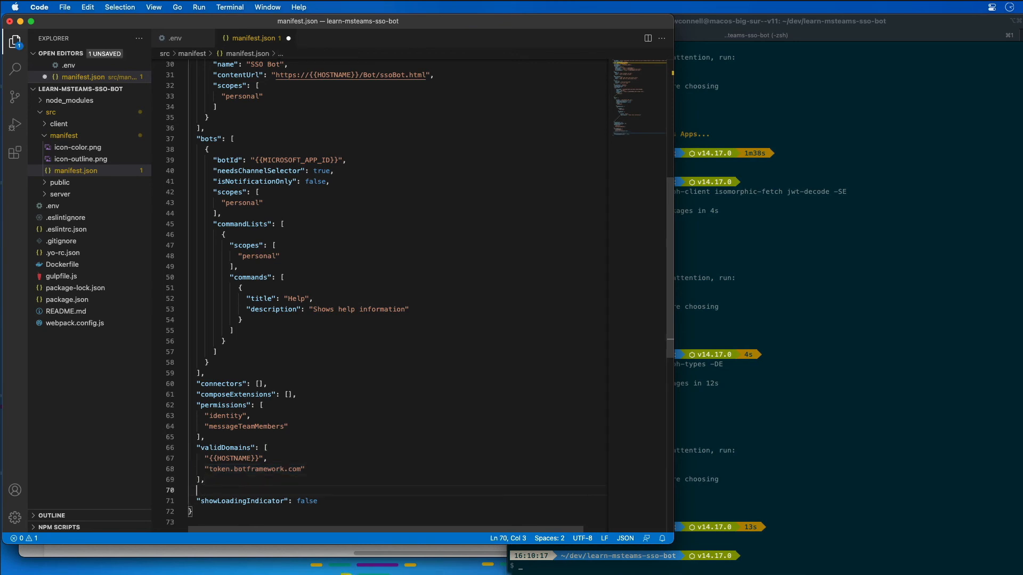
text(")
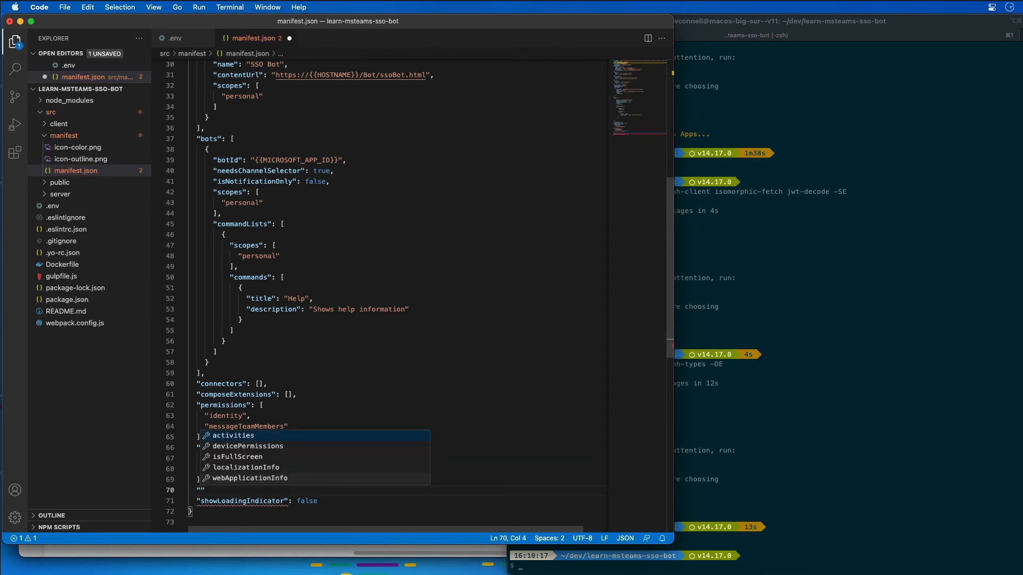
key(Down)
key(Down)
key(Down)
key(Return)
text({)
key(Return)
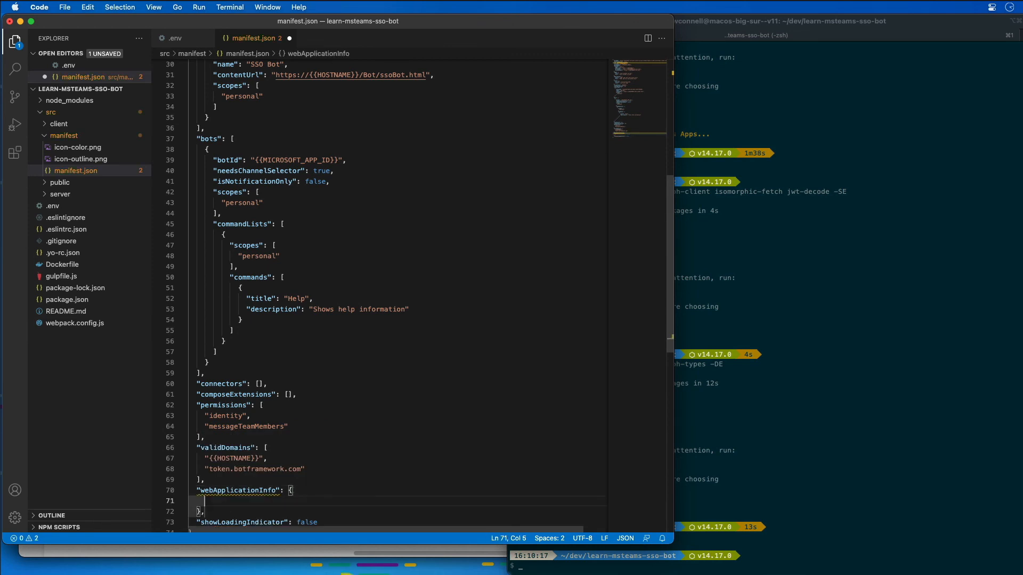
key(Down)
text(,)
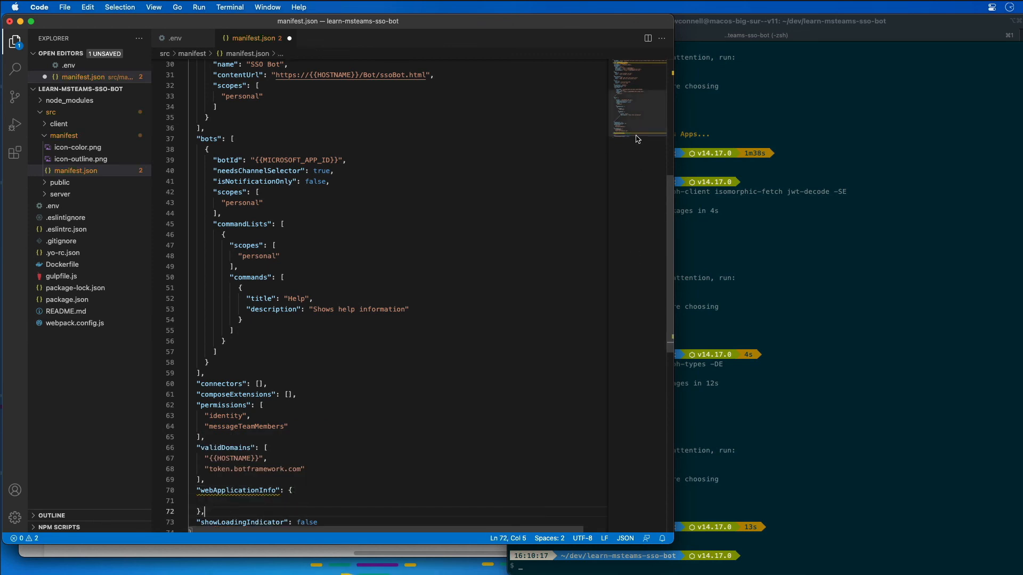
scroll(639, 139, down, 5)
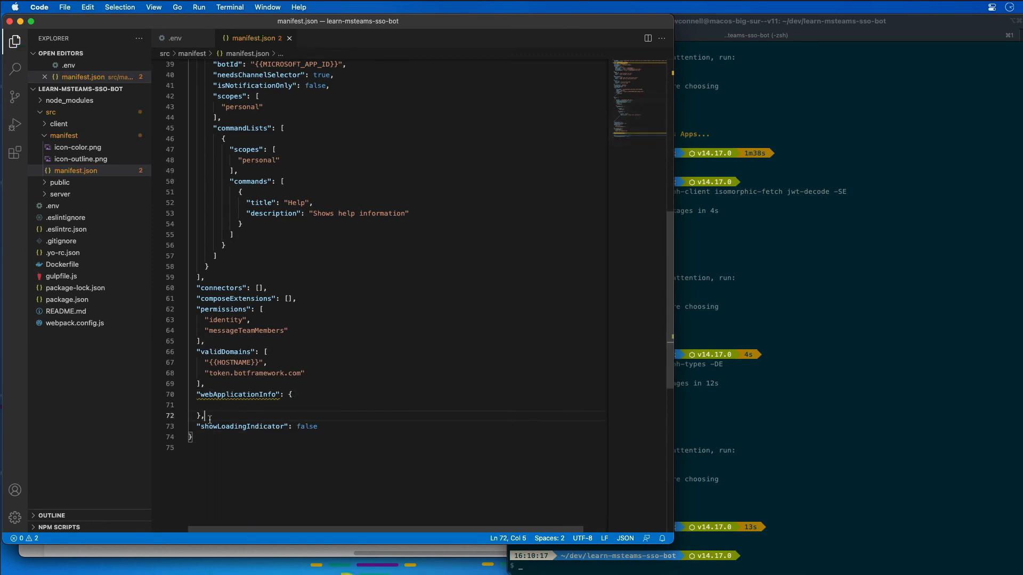
Give webApplicationInfo an empty id and a resource of "api://botid-", then save.
key(Up)
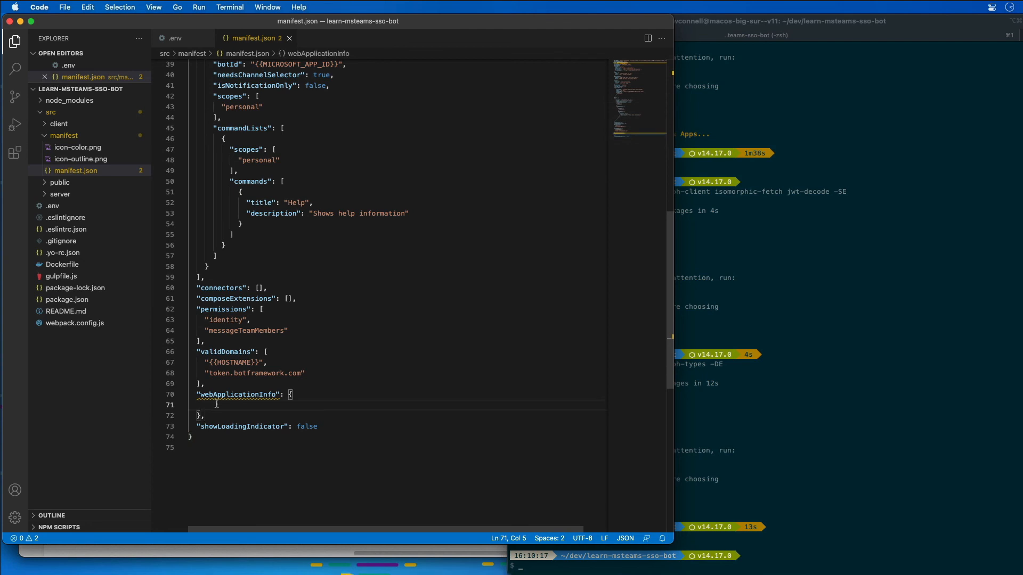
text("id": "")
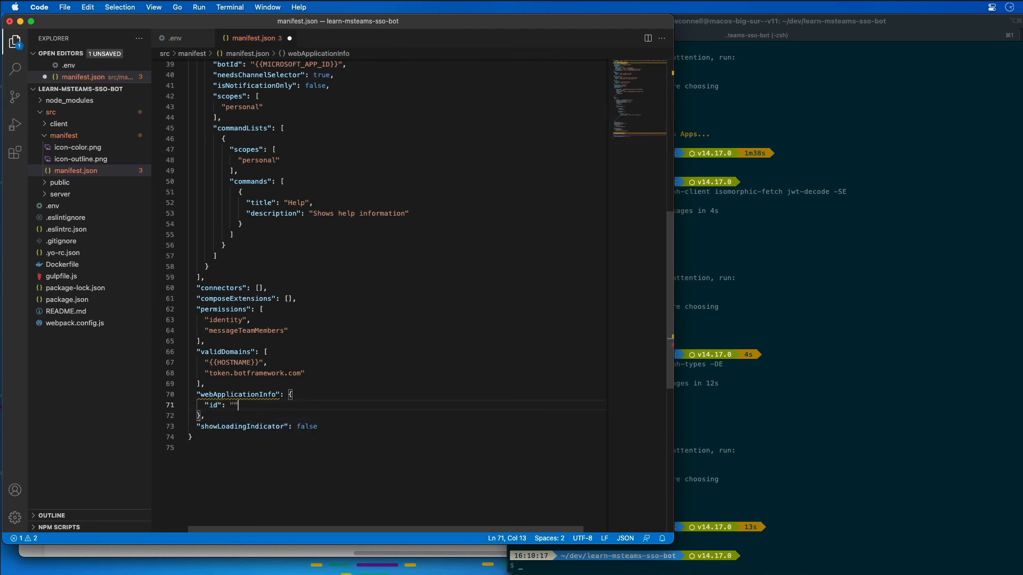
text(,)
key(Return)
text(")
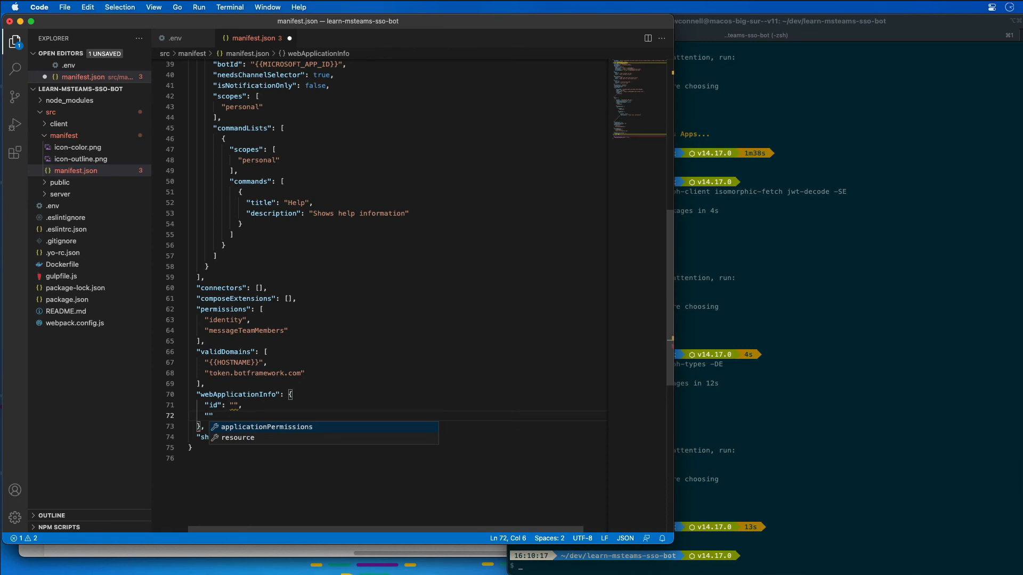
text("resource": ")
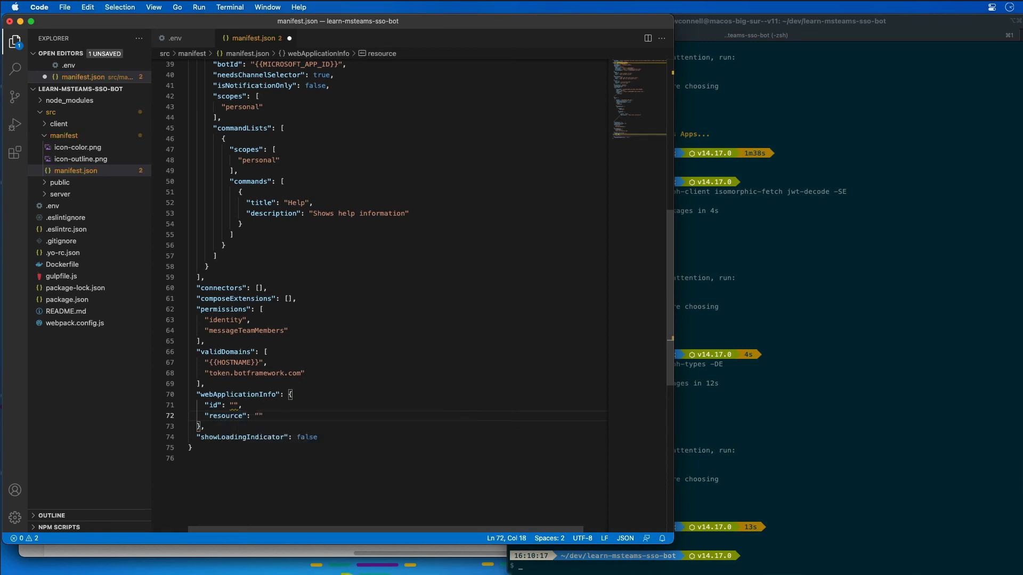
text(api:)
key(super+s)
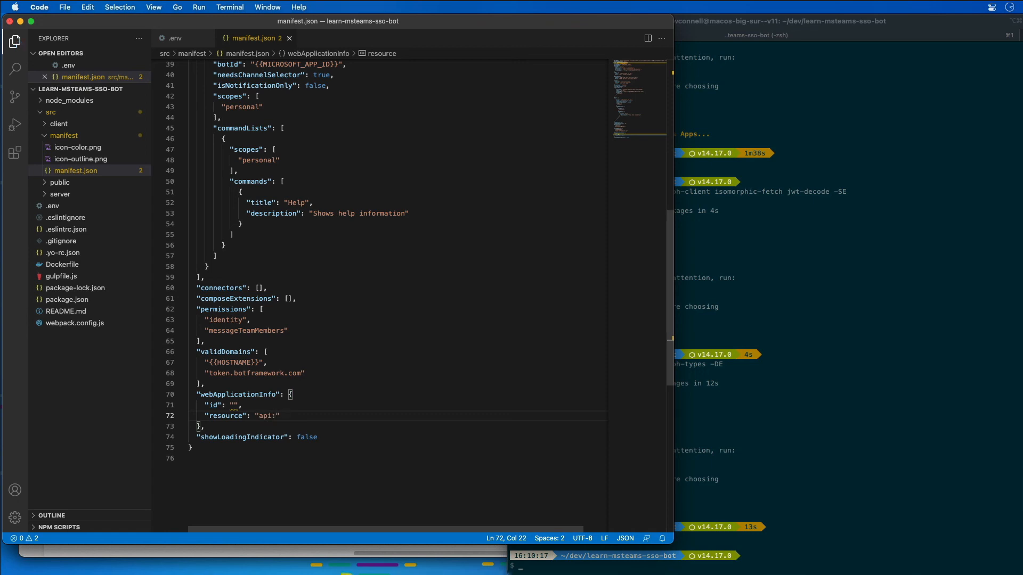
text(//)
text(botid)
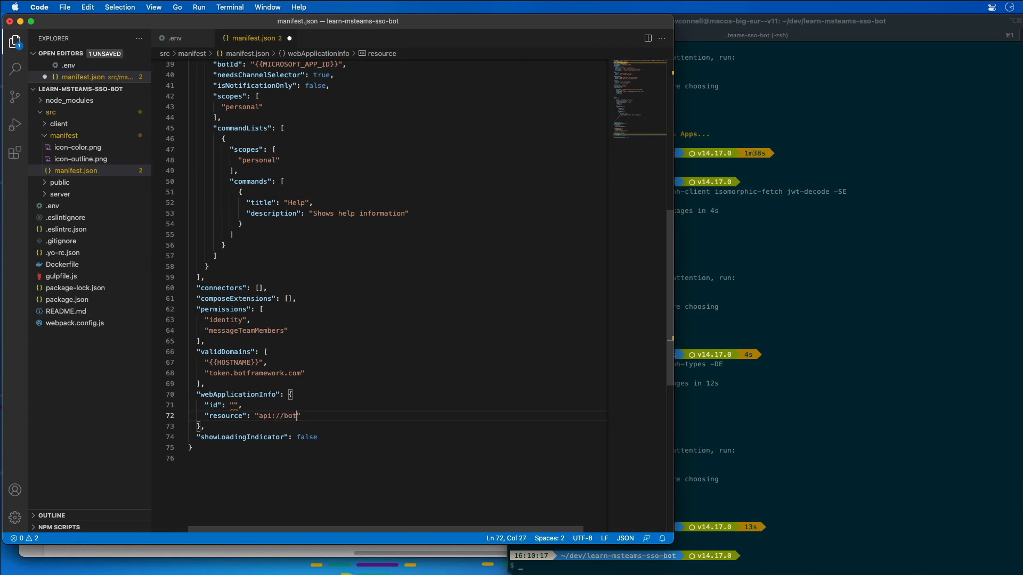
text(-)
Check MICROSOFT_APP_ID in .env and enter {{MICROSOFT_APP_ID}} as the webApplicationInfo id.
click(176, 38)
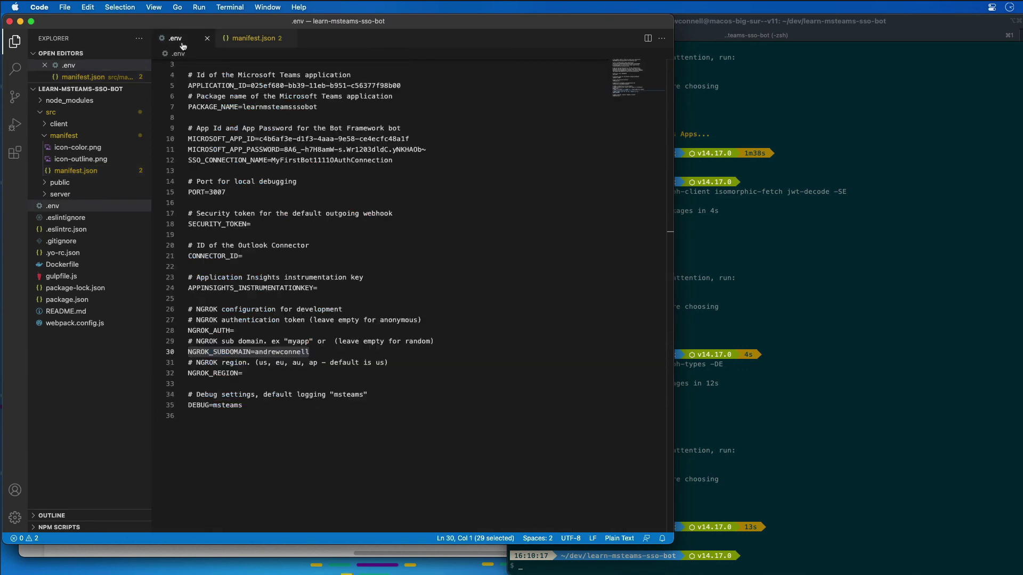
double_click(220, 138)
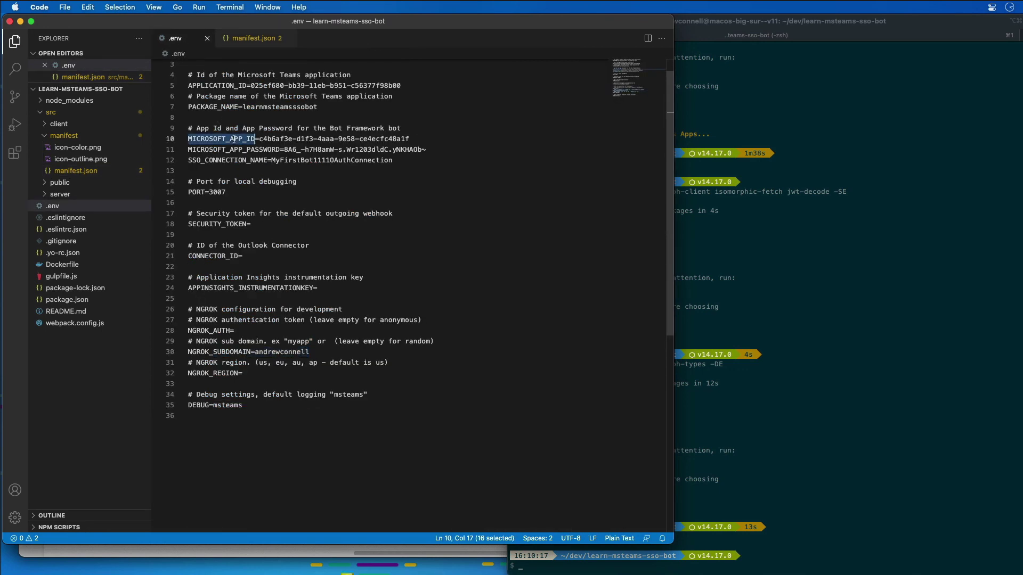
click(250, 39)
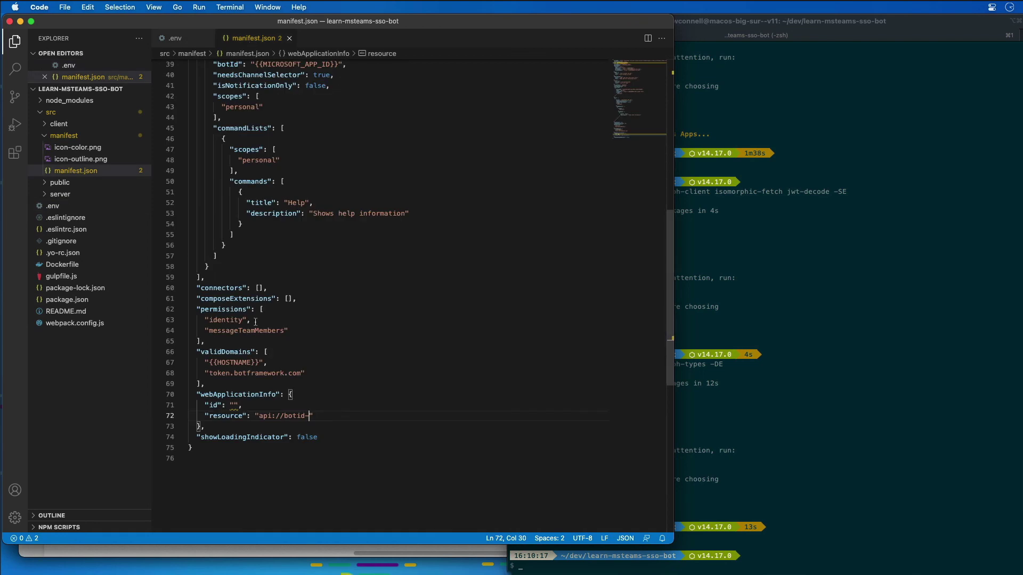
click(233, 405)
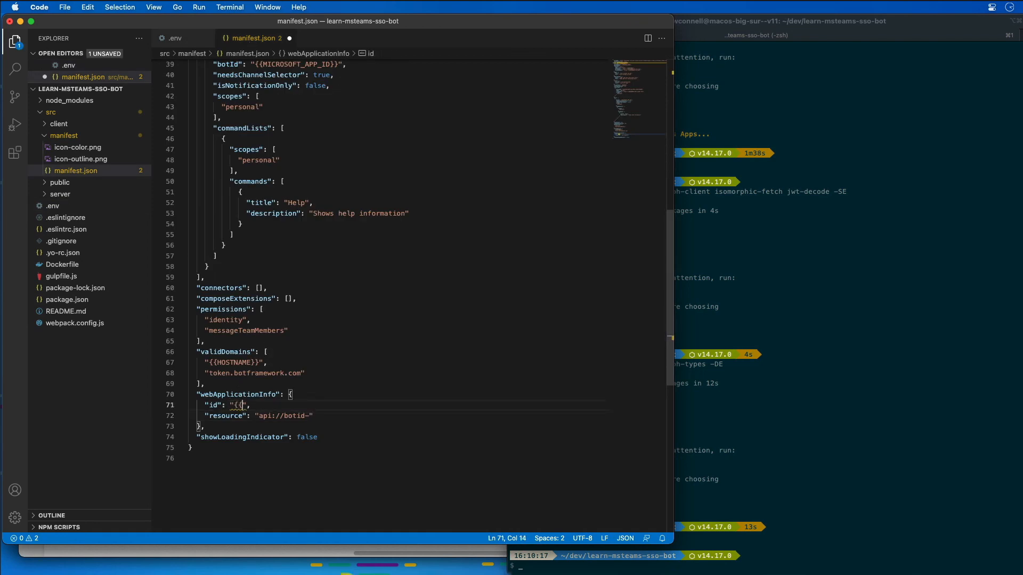
text({{MICROSOFT_APP_ID}})
Append {{MICROSOFT_APP_ID}} to the resource after api://botid- and save the manifest.
double_click(240, 405)
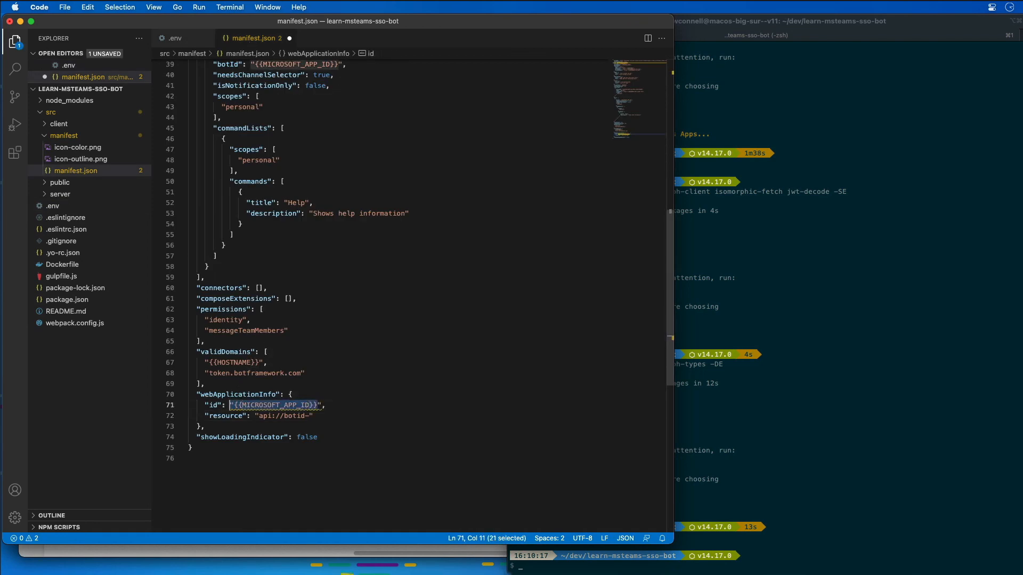
click(310, 416)
text({{MICROSOFT_APP_ID}})
key(super+s)
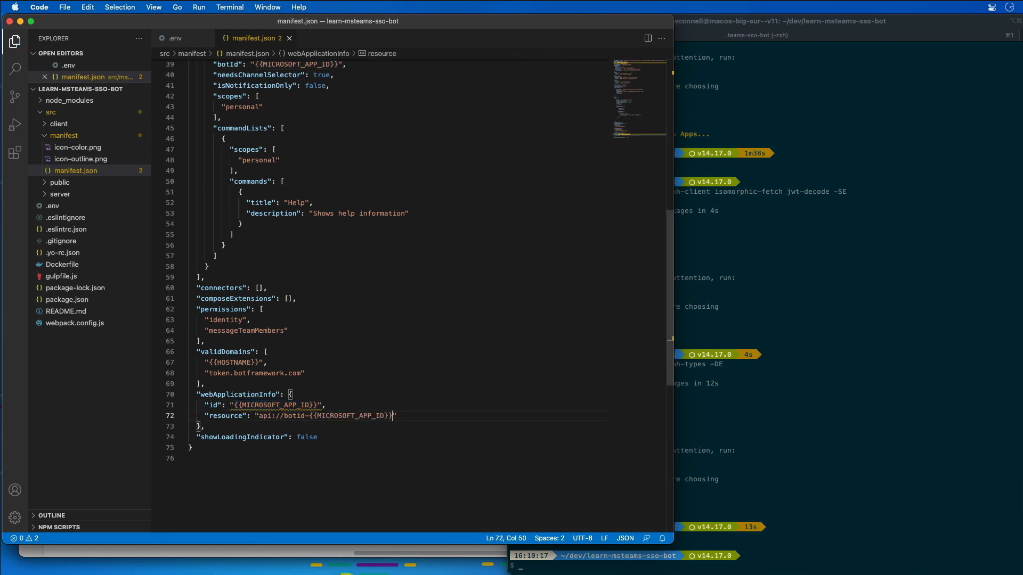